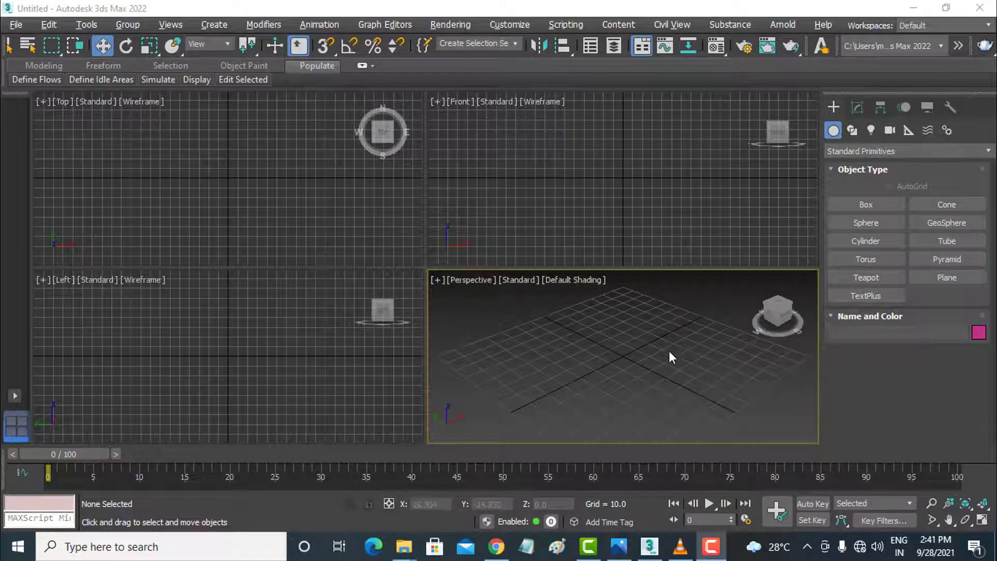
Make the Front viewport the active view in the empty scene.
click(609, 206)
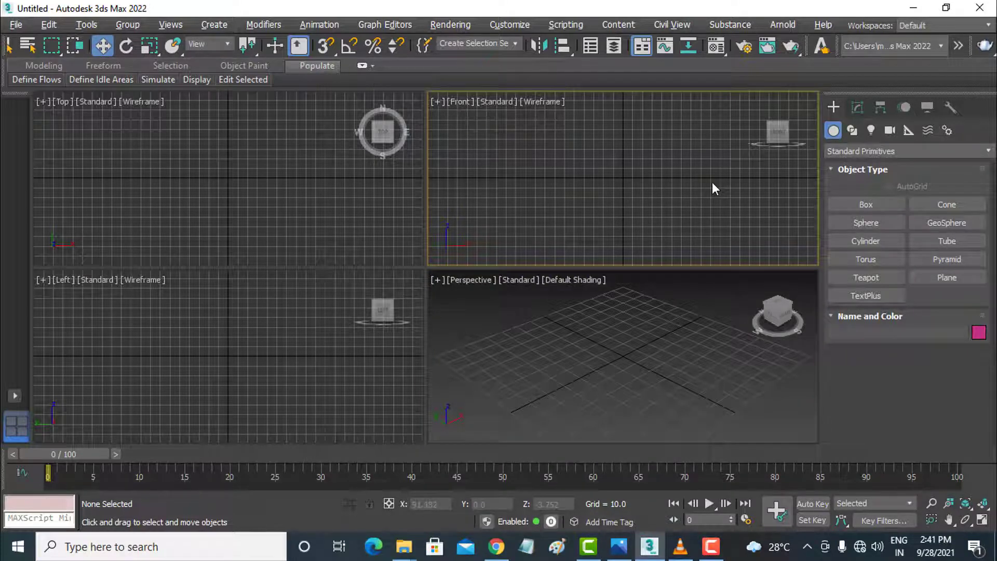
Open the Compact Material Editor, move it right, and show its Modes menu.
click(715, 51)
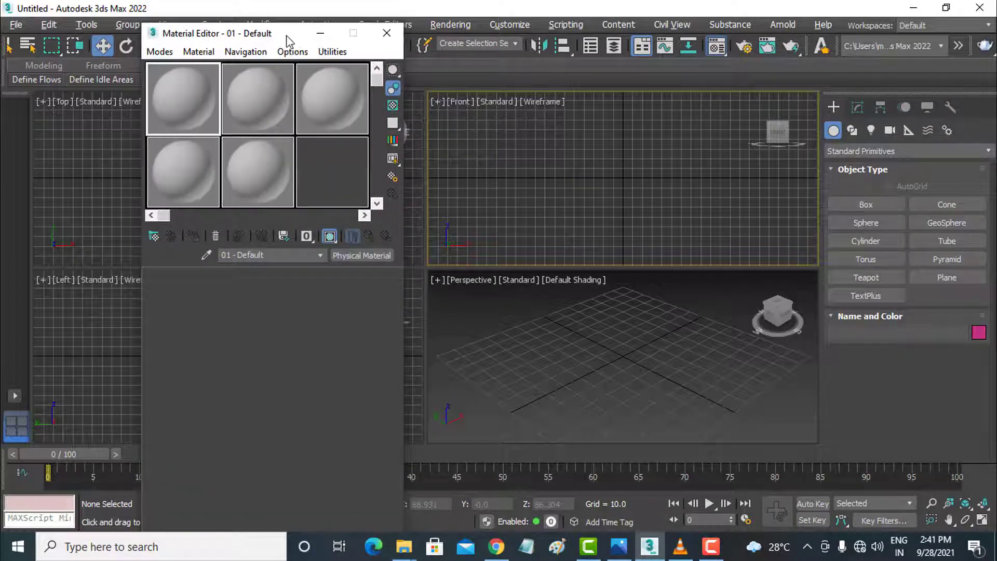
drag(300, 37, 490, 37)
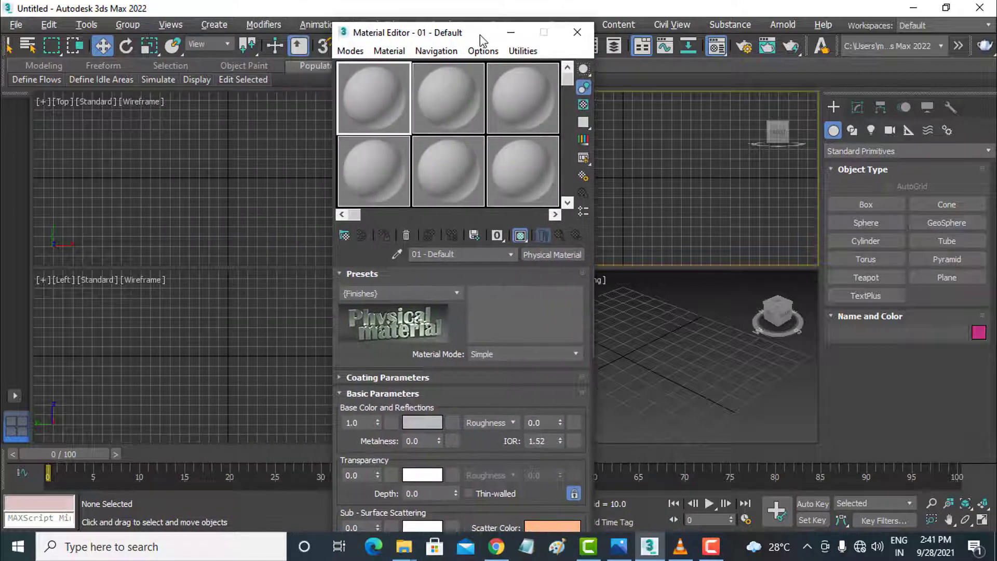
click(351, 52)
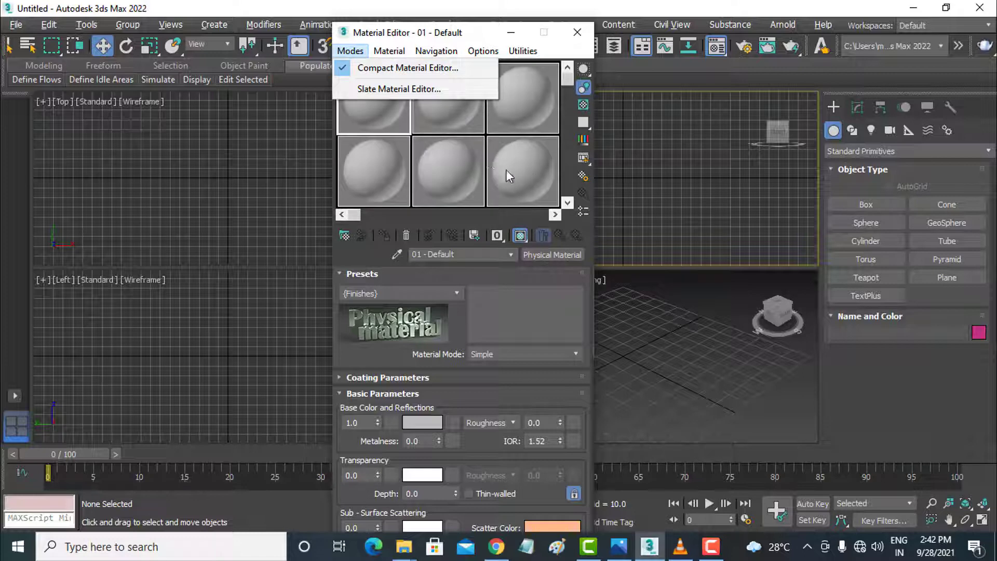
Switch to the Slate Material Editor, move it lower, and activate the Top viewport.
click(397, 89)
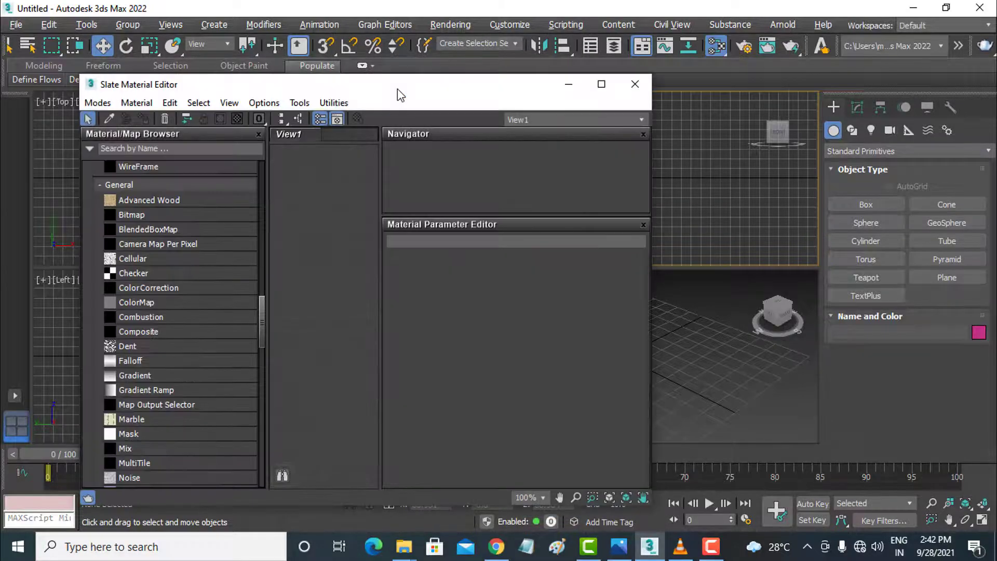
drag(397, 90, 434, 60)
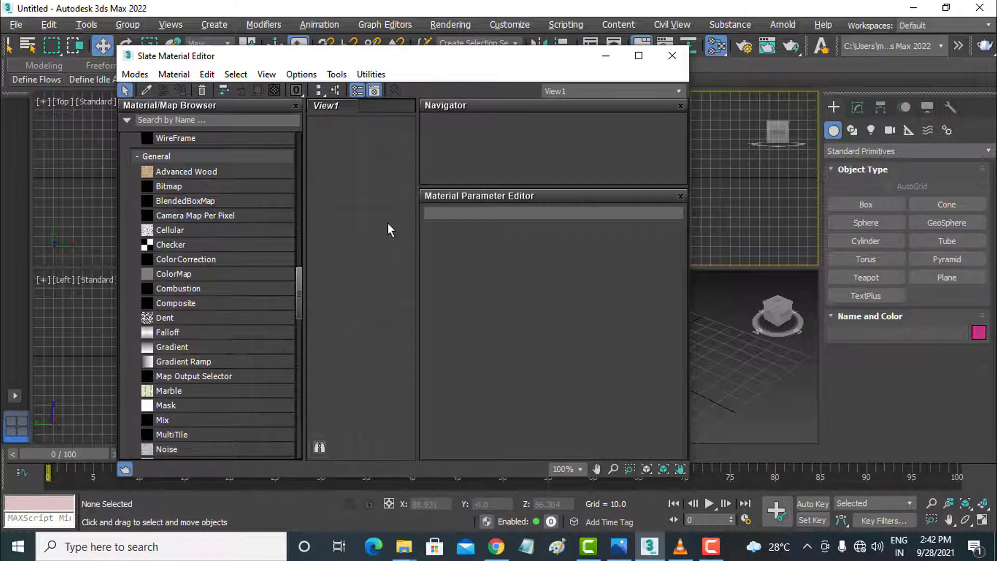
drag(445, 65, 423, 298)
click(358, 194)
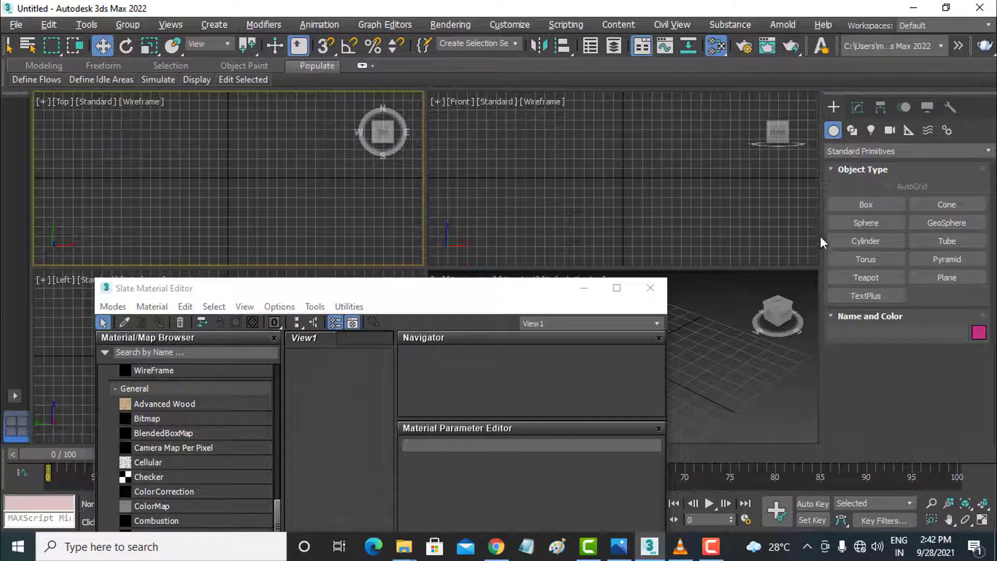
Create a sphere, Sphere001, at the centre of the Top view.
click(865, 222)
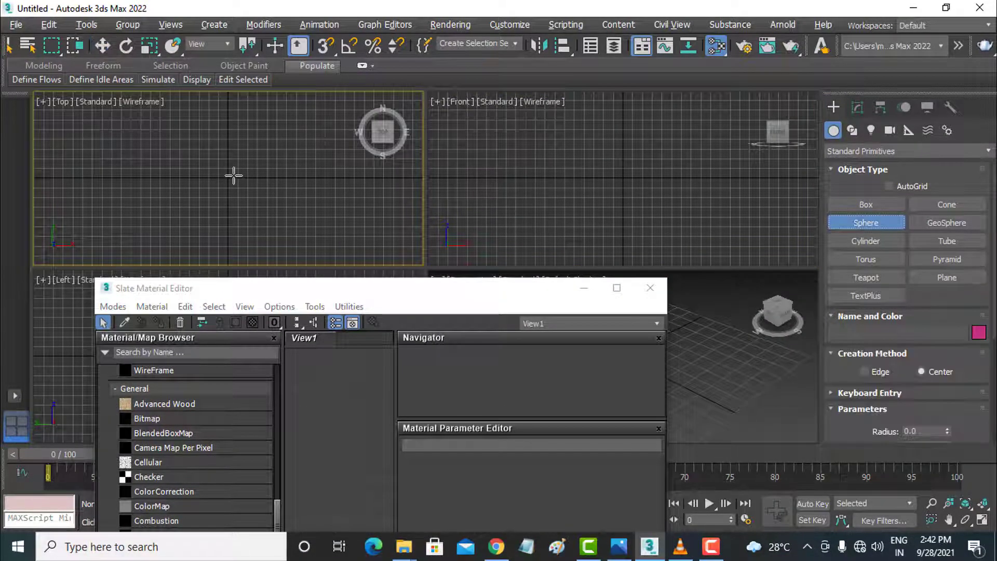
drag(234, 176, 289, 176)
click(103, 46)
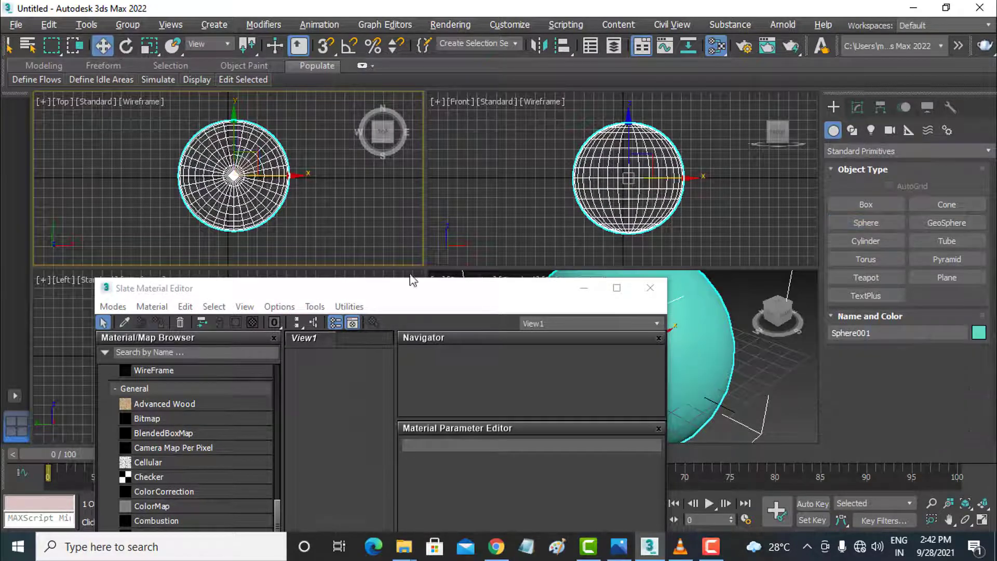
Move the Slate Material Editor back to the top-left and scroll its browser up.
drag(413, 283, 342, 54)
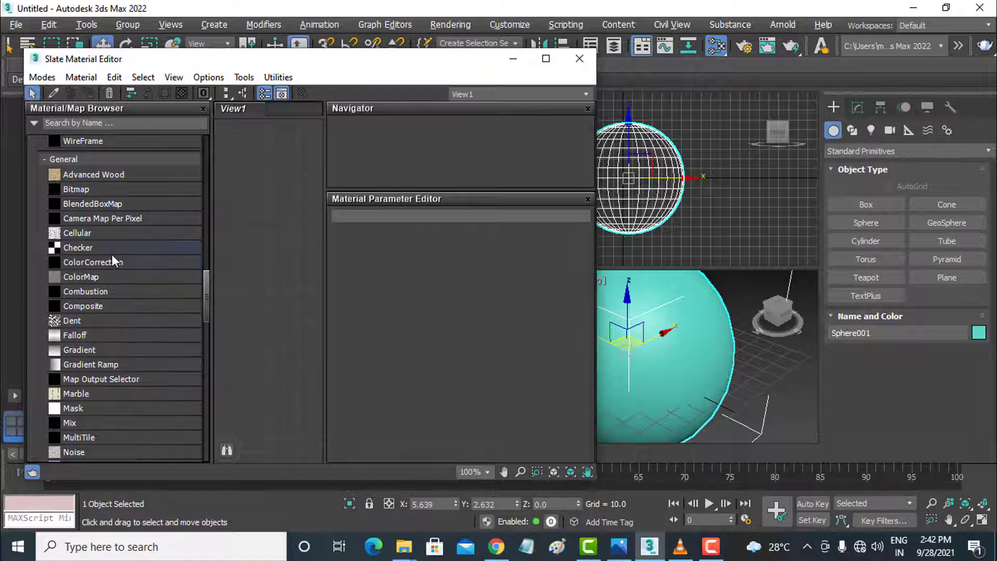
scroll(111, 254, up, 3)
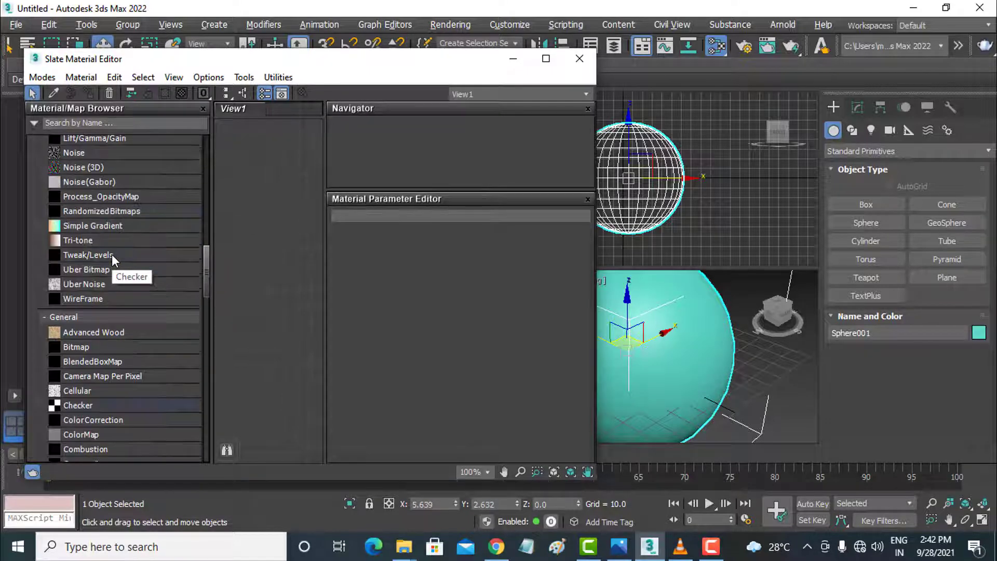
scroll(111, 254, up, 3)
scroll(111, 254, up, 2)
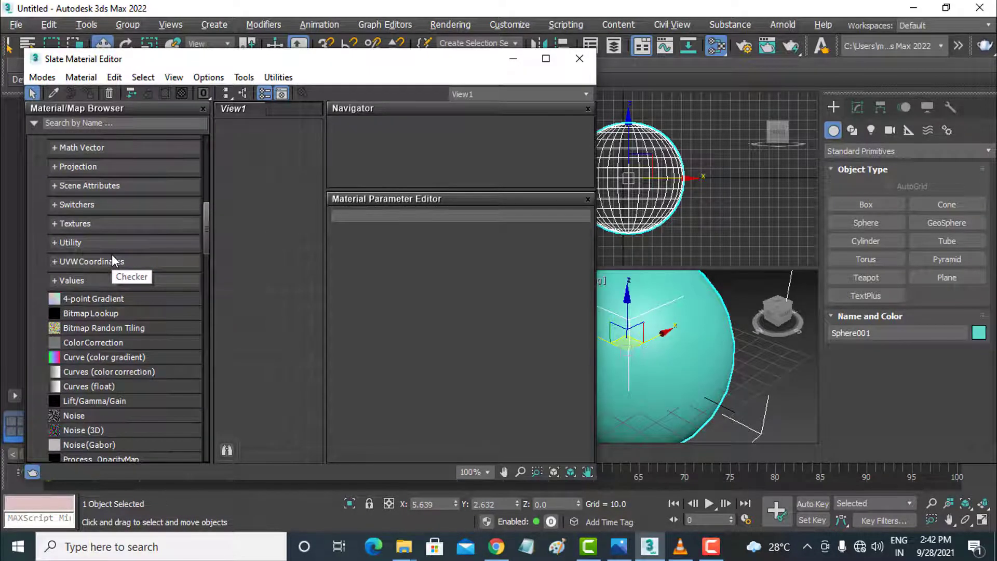
scroll(112, 256, up, 3)
scroll(112, 256, up, 3)
scroll(112, 256, up, 3)
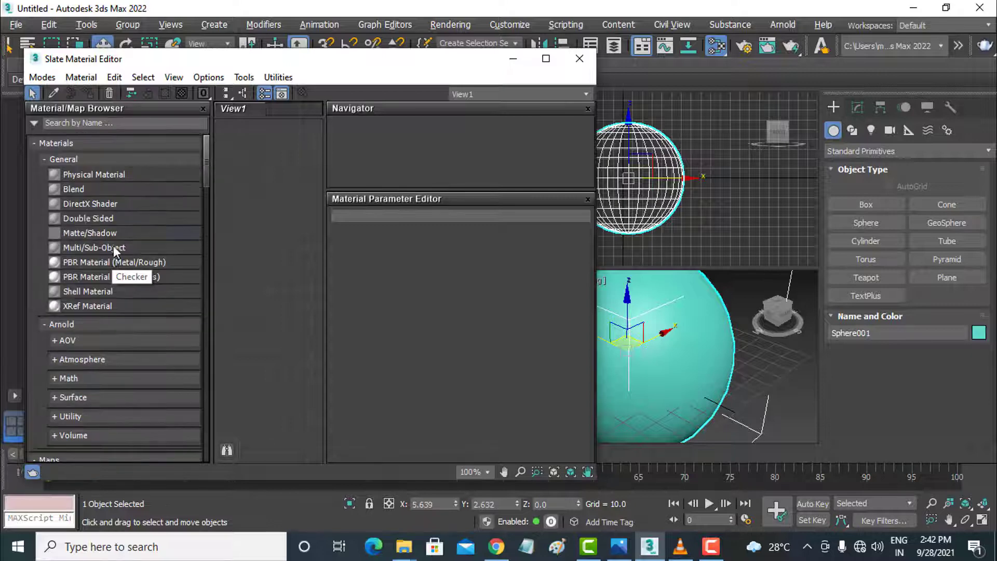
Place a Physical Material node, Material #25, in View1 and maximize the Slate editor.
click(149, 179)
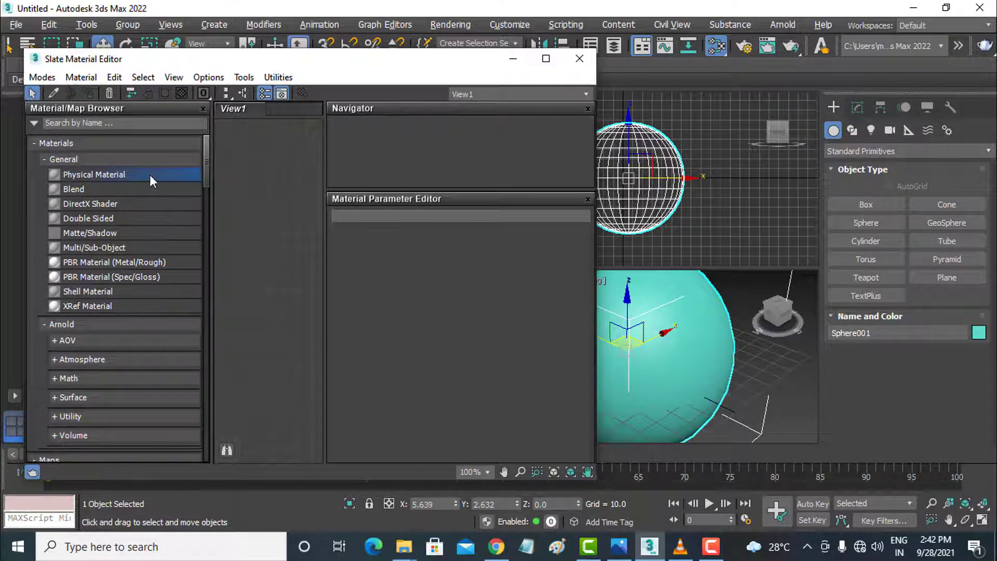
drag(260, 193, 279, 198)
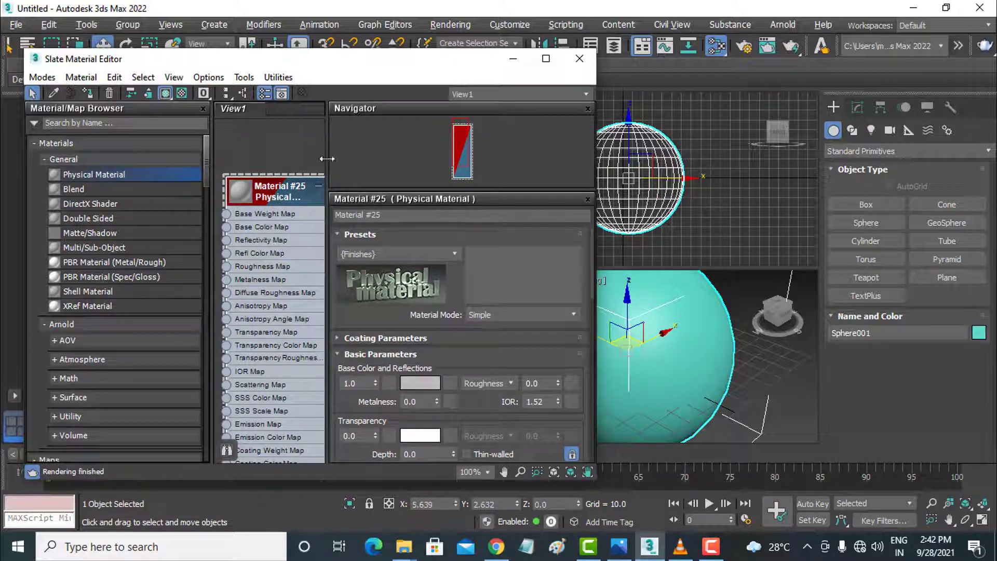
double_click(393, 64)
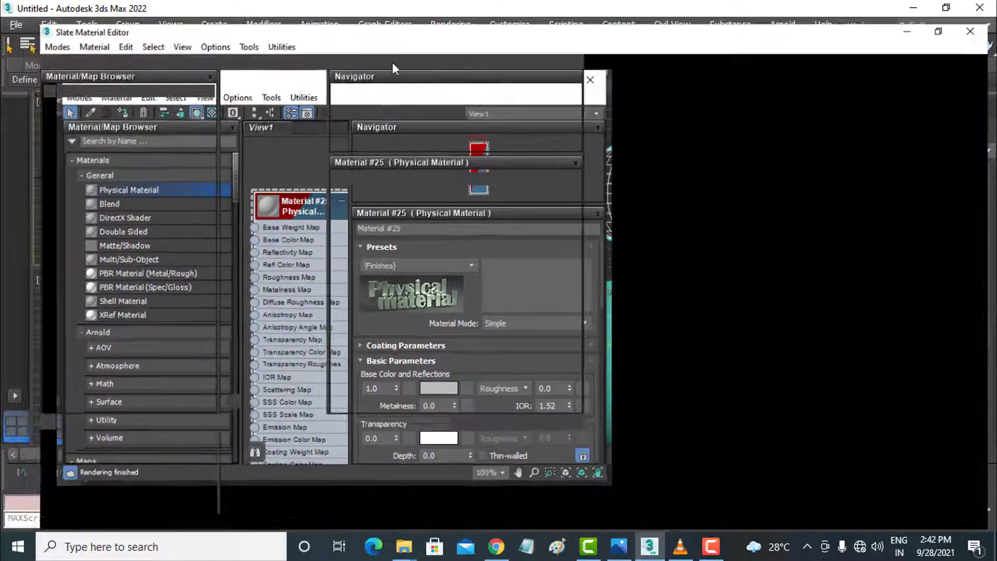
drag(332, 126, 421, 119)
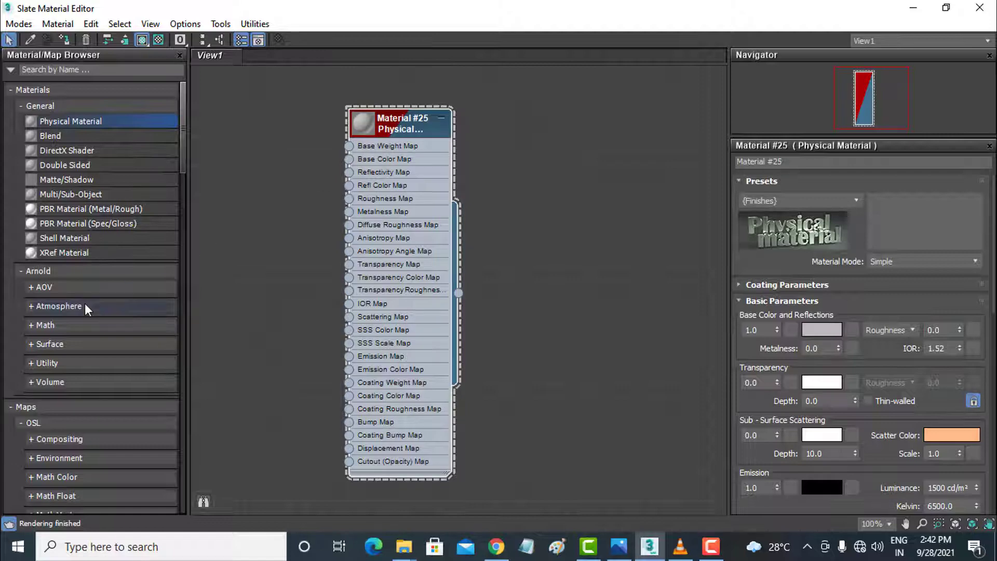
Scroll the Material/Map Browser down to the Checker map and select it.
scroll(85, 305, down, 3)
scroll(85, 305, down, 2)
scroll(85, 305, down, 3)
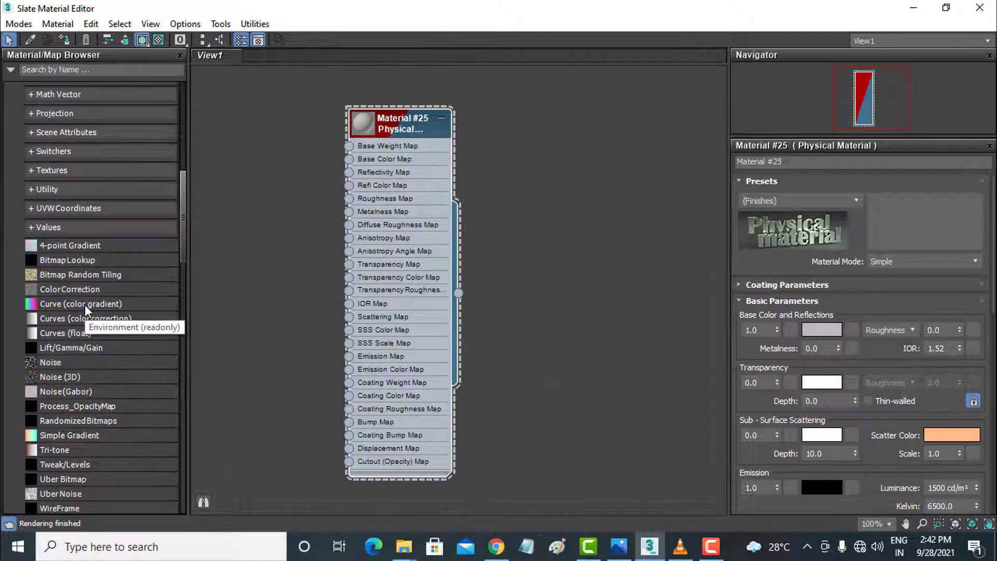
scroll(85, 304, down, 3)
scroll(85, 304, down, 3)
scroll(85, 305, down, 3)
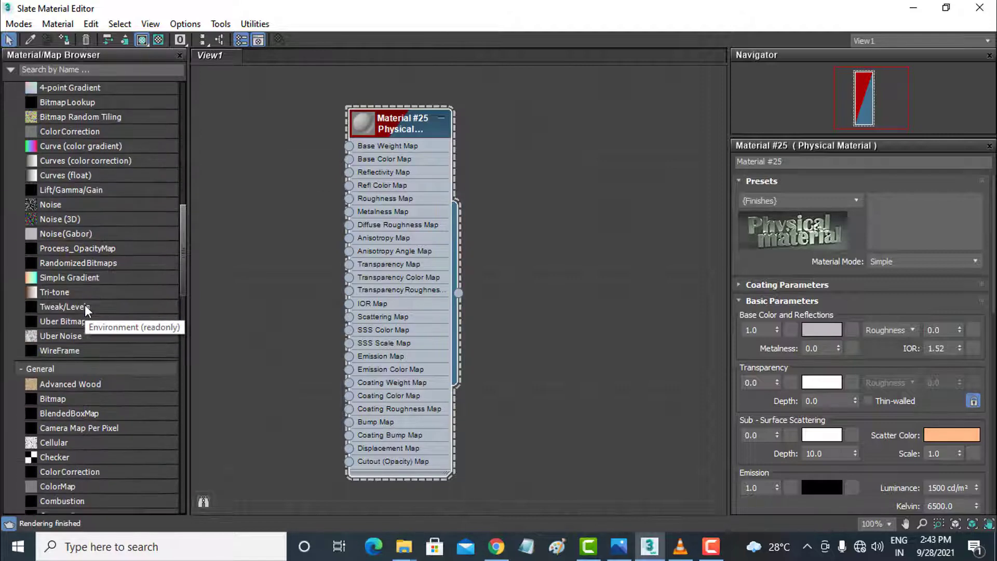
scroll(85, 304, down, 4)
click(63, 350)
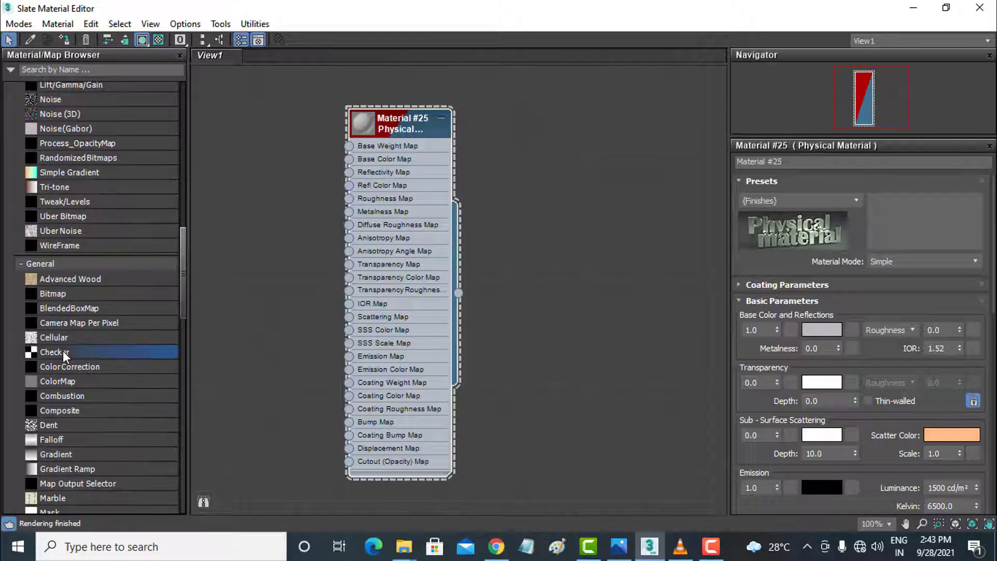
Add a Checker map node, Map #1, and change its Color 1 from black to blue.
drag(217, 229, 253, 187)
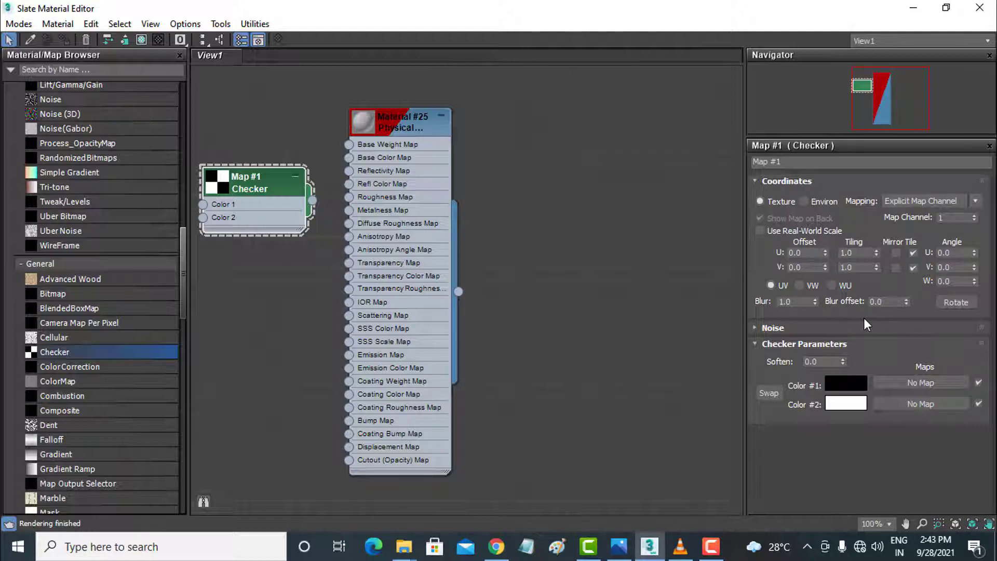
click(847, 380)
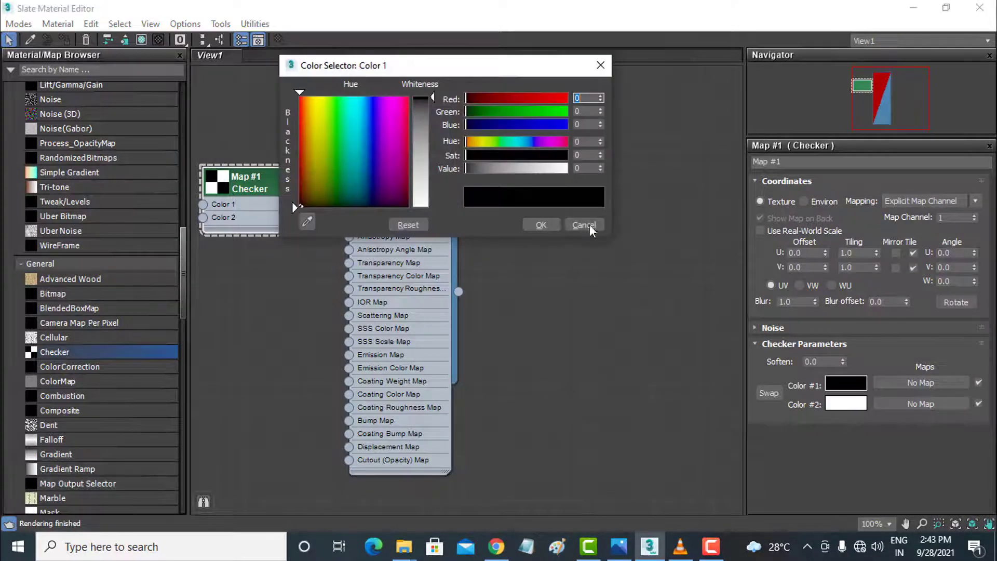
click(373, 113)
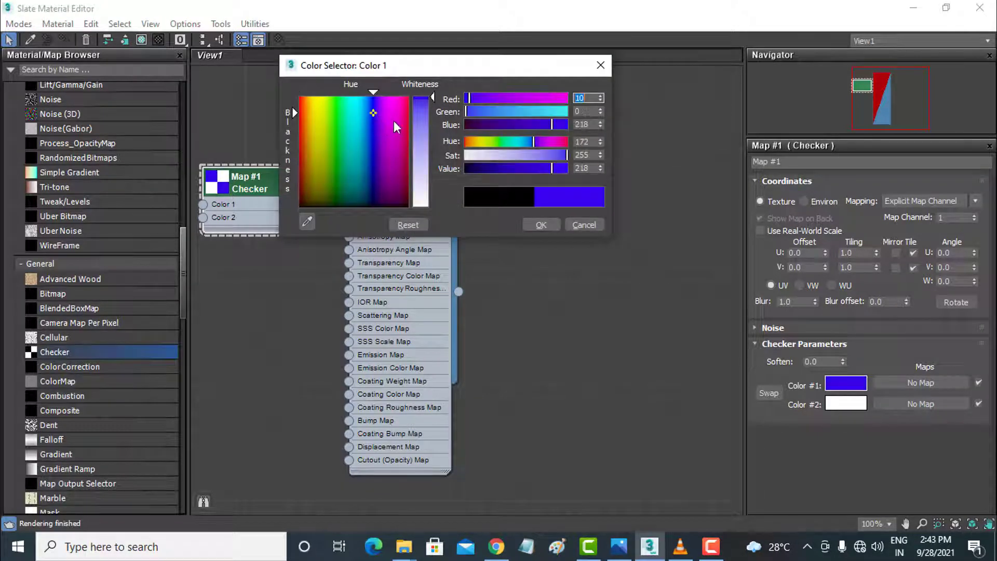
click(532, 223)
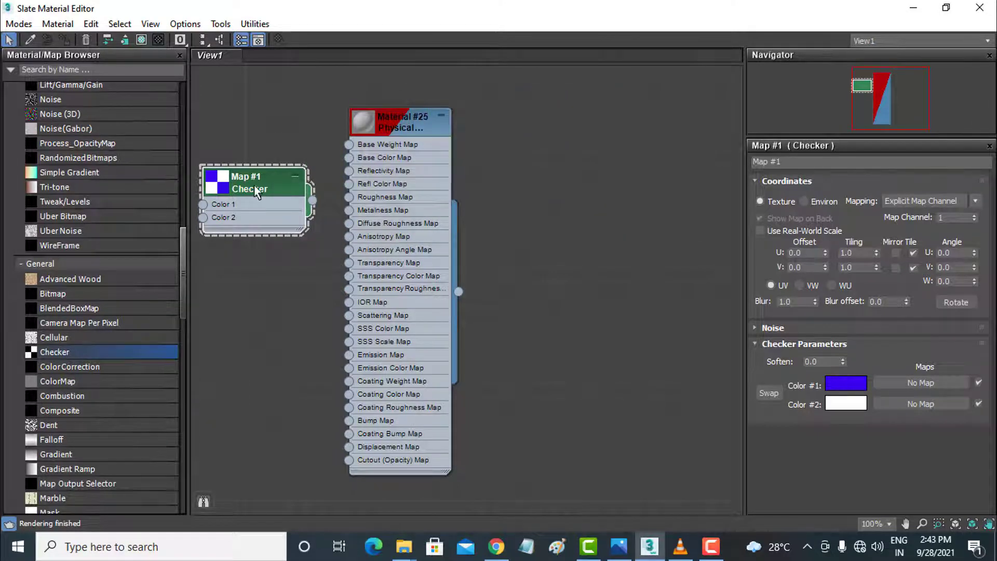
Wire the Checker map's output into Material #25's Base Weight Map input.
double_click(221, 186)
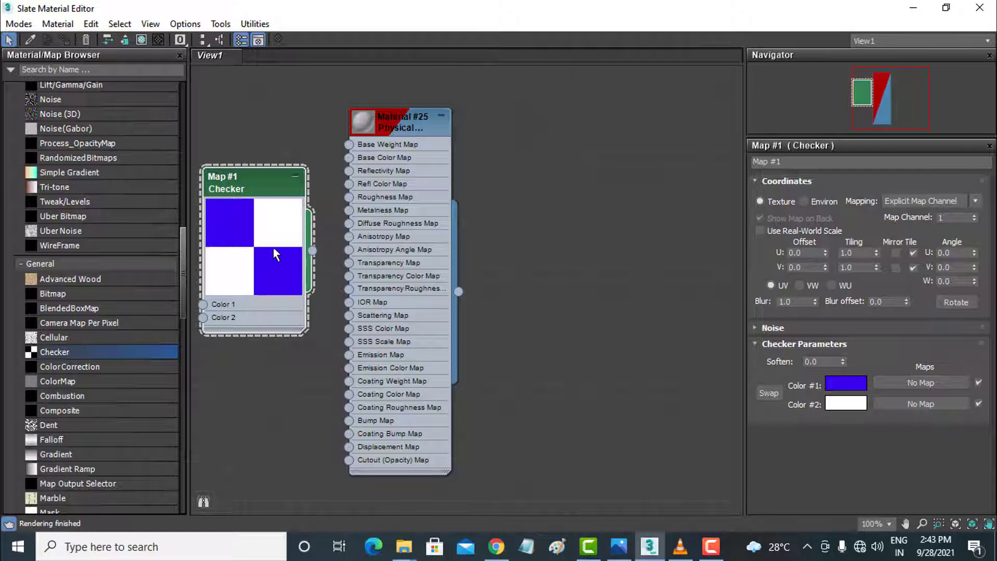
drag(312, 251, 332, 192)
click(314, 248)
drag(331, 173, 348, 142)
drag(347, 142, 347, 142)
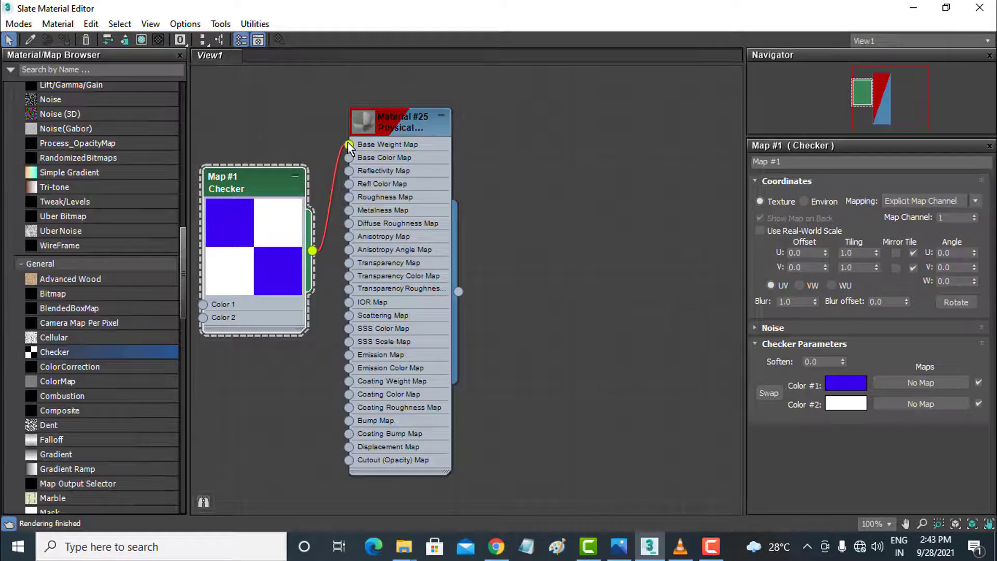
click(400, 118)
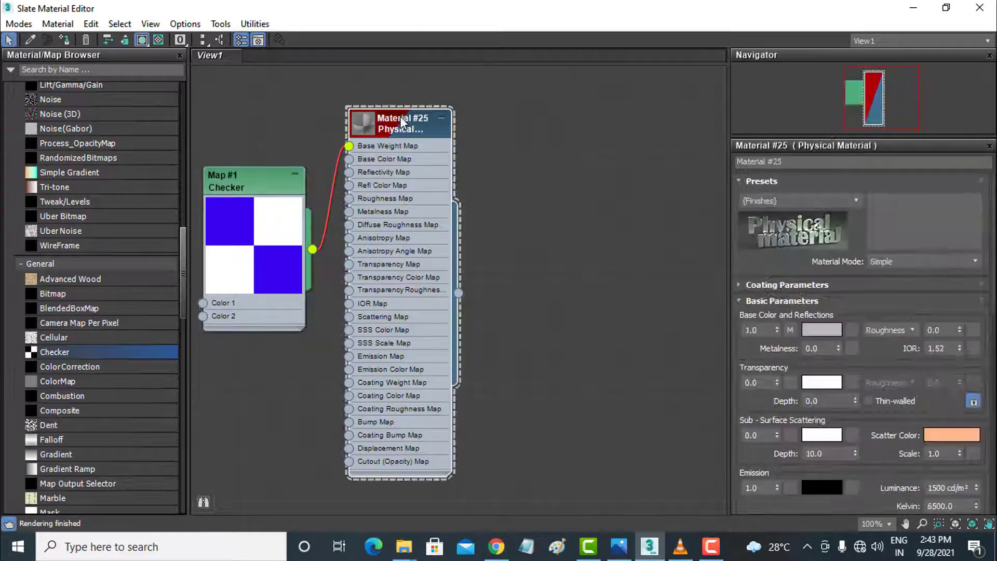
Assign Material #25 to the sphere, shade it in viewports, and shrink the editor window.
click(67, 41)
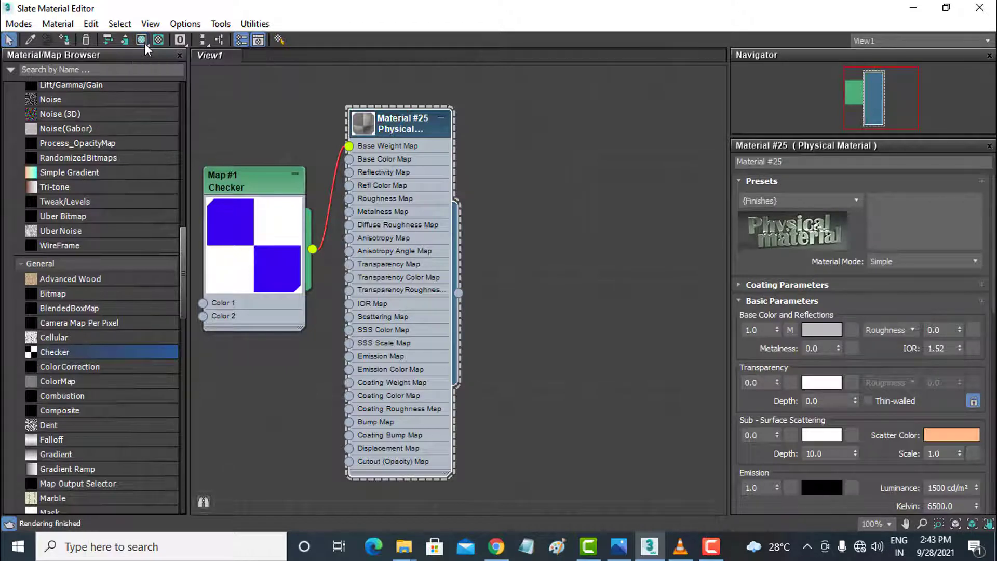
click(141, 40)
drag(647, 7, 389, 67)
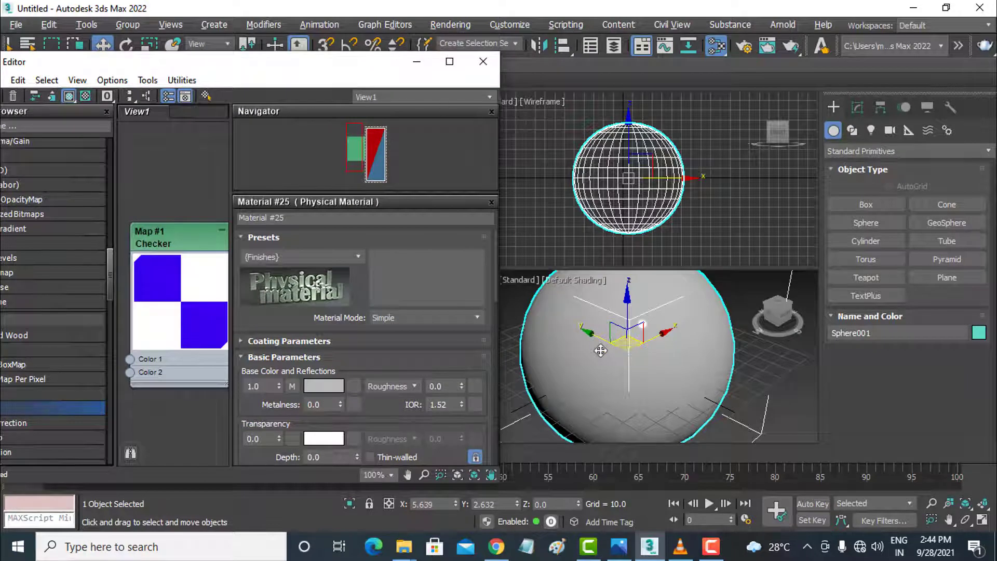
Drag Material #25 from View1 onto the sphere in the zoomed-out Perspective view.
scroll(602, 350, down, 2)
scroll(608, 353, down, 1)
scroll(610, 354, down, 2)
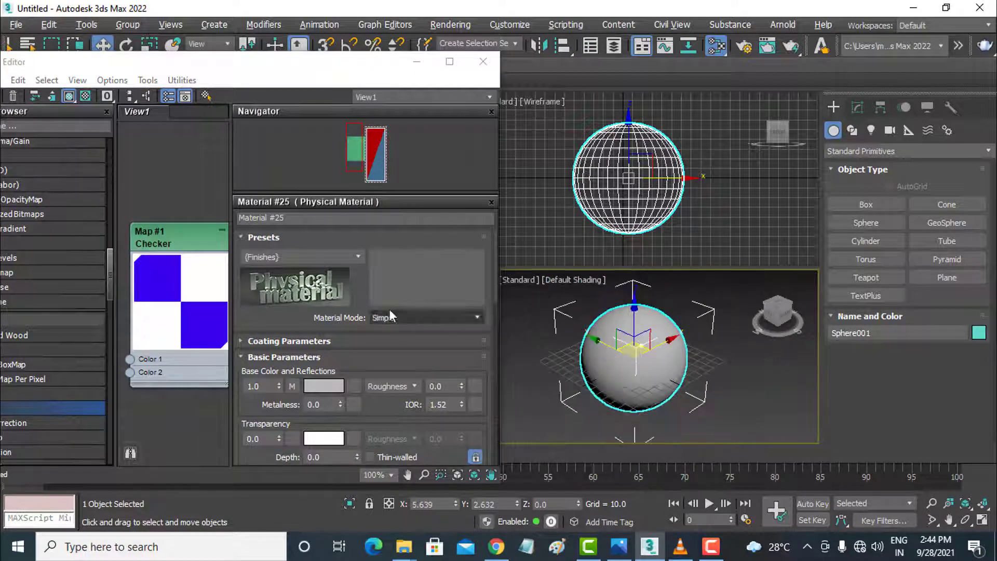
click(230, 168)
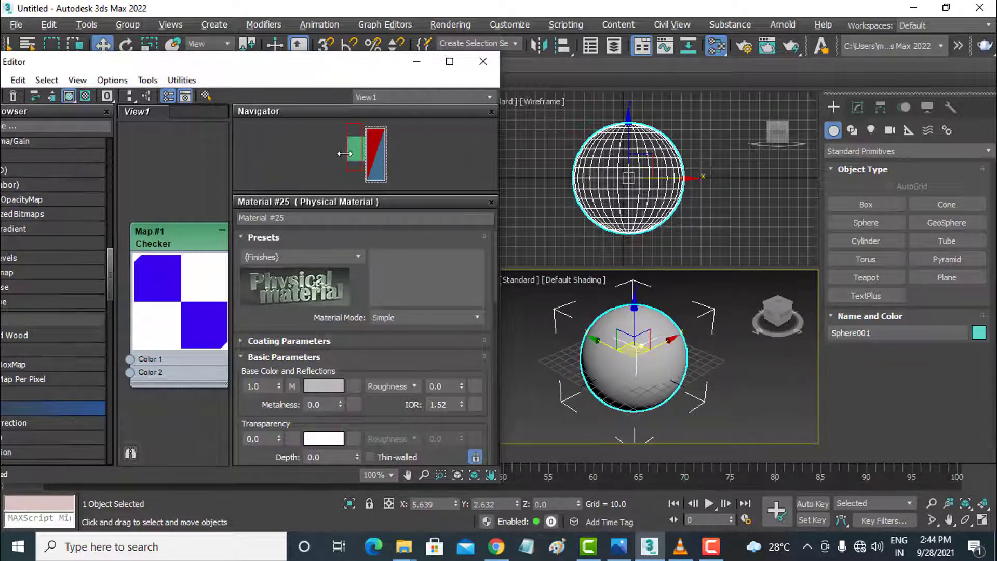
mouse_move(210, 161)
middle_down()
mouse_move(157, 186)
mouse_move(156, 157)
mouse_move(169, 191)
mouse_move(136, 162)
middle_up()
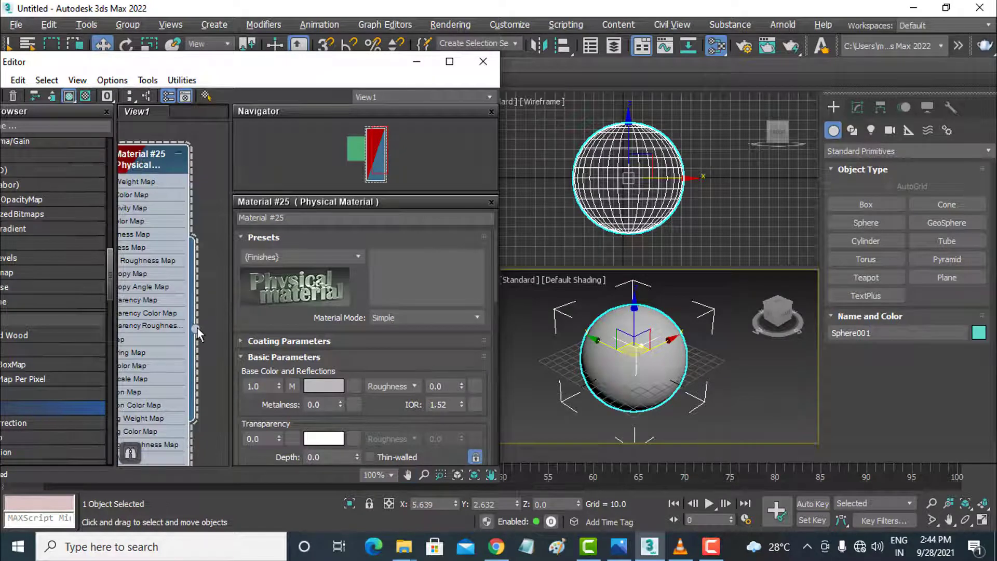
drag(196, 328, 633, 340)
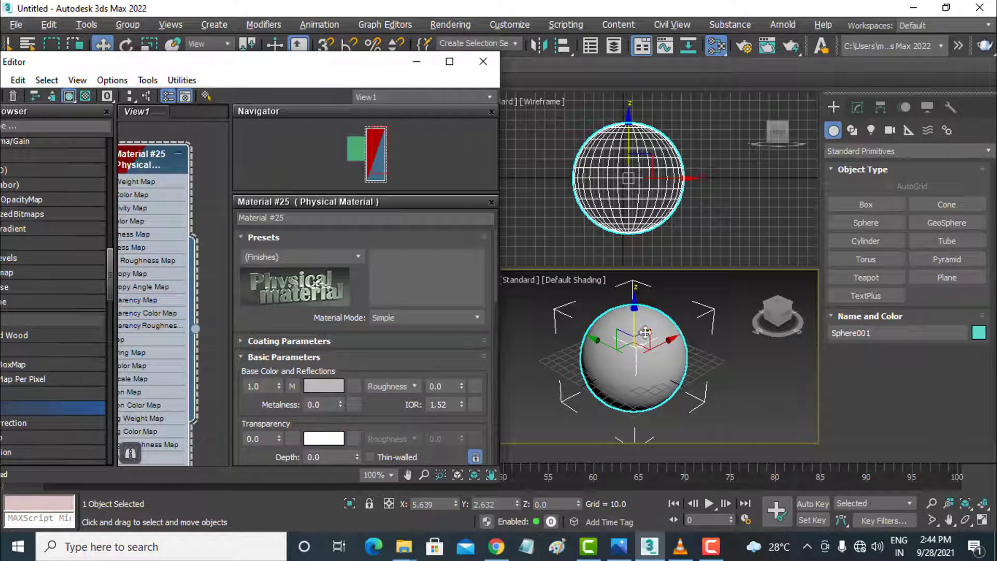
mouse_move(633, 340)
alt+middle_down()
mouse_move(689, 372)
mouse_move(768, 351)
mouse_move(689, 352)
alt+middle_up()
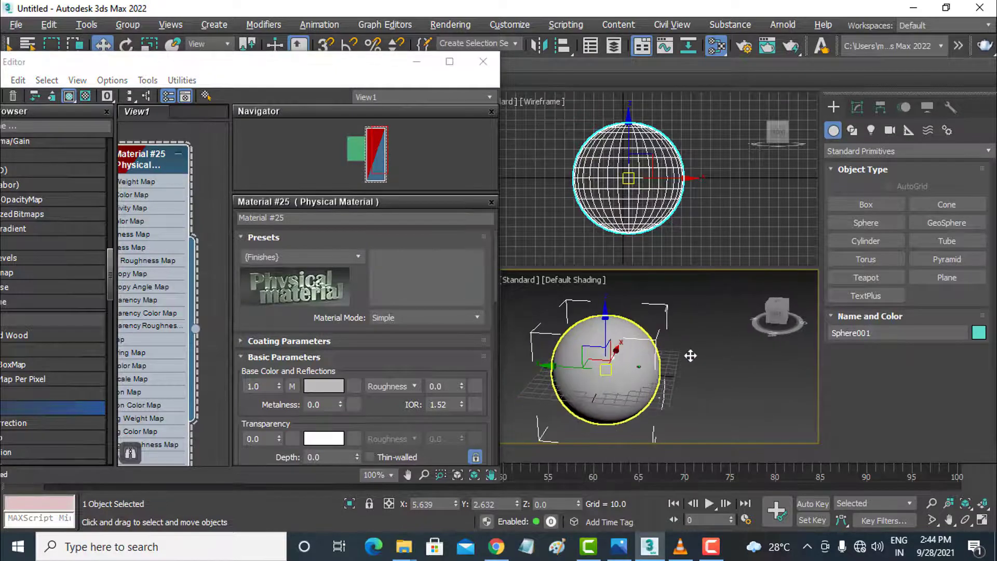
click(791, 46)
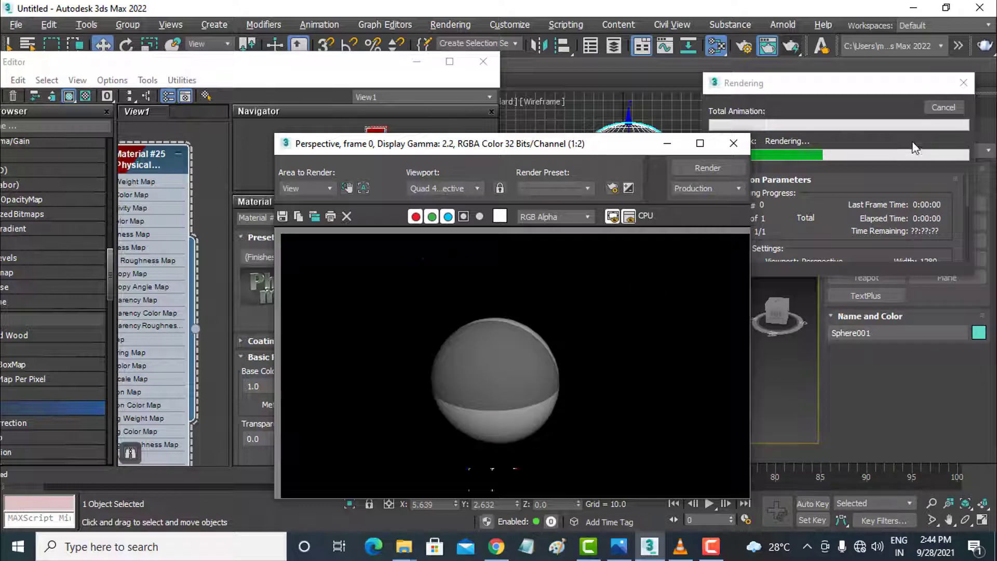
Move the Checker wire from Base Weight Map to Base Color Map and orbit to view the checkered sphere.
click(737, 144)
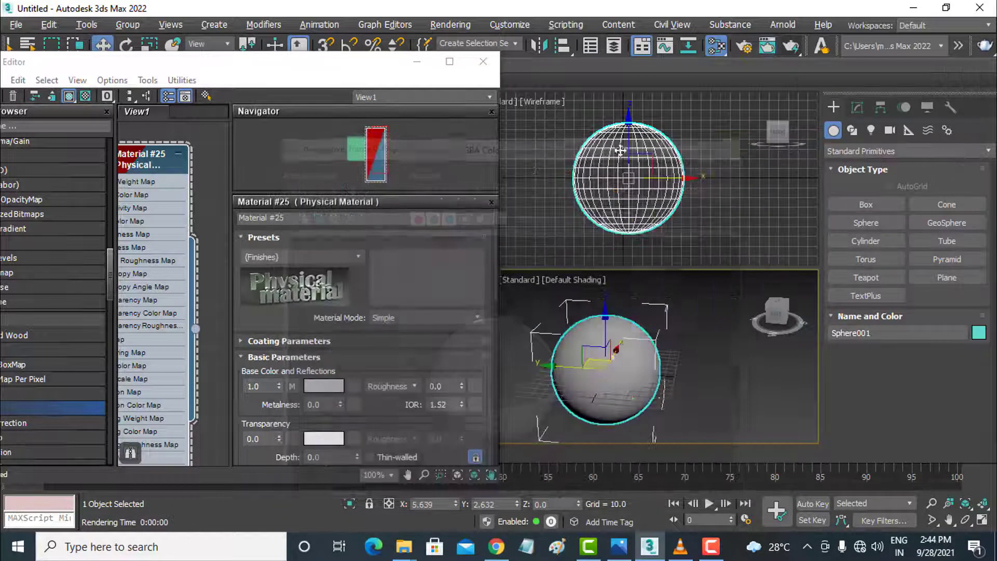
double_click(233, 63)
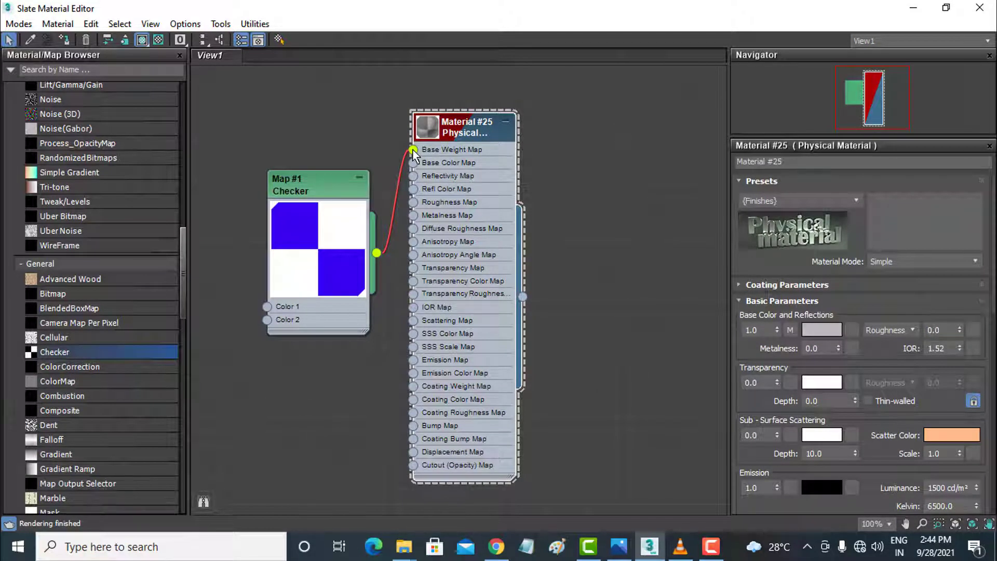
drag(413, 150, 413, 163)
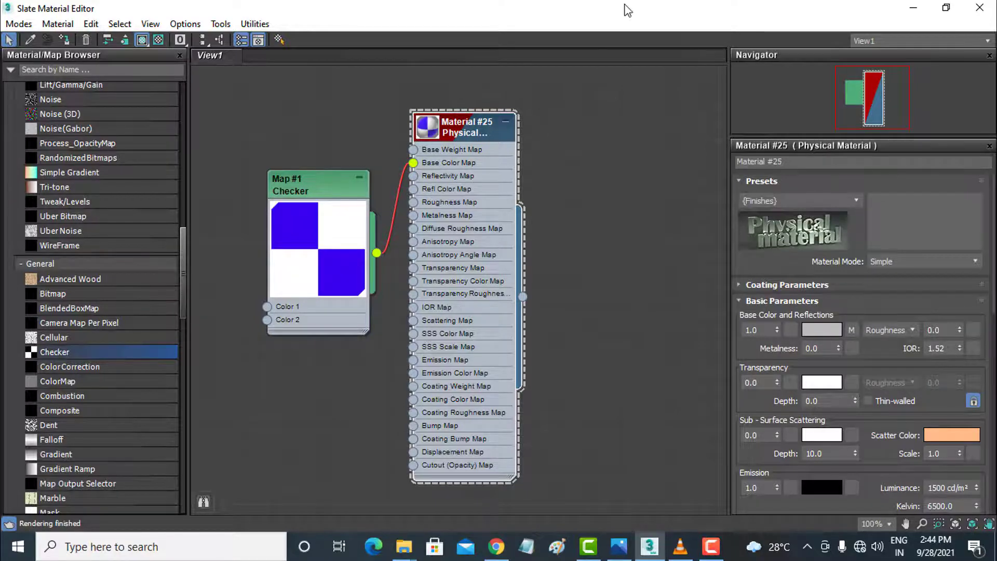
double_click(627, 11)
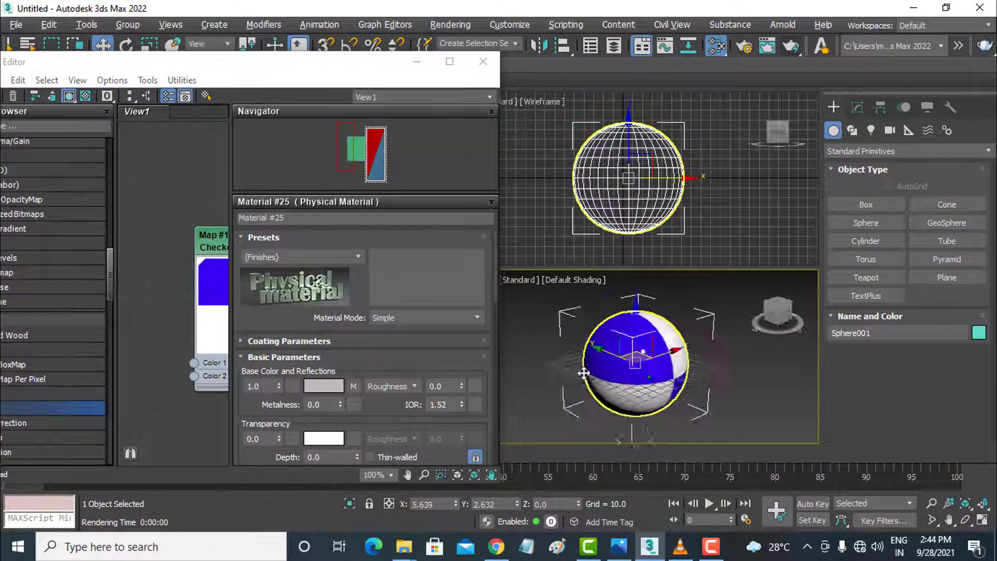
mouse_move(583, 373)
alt+middle_down()
mouse_move(441, 282)
mouse_move(518, 338)
mouse_move(670, 378)
mouse_move(632, 353)
mouse_move(547, 362)
alt+middle_up()
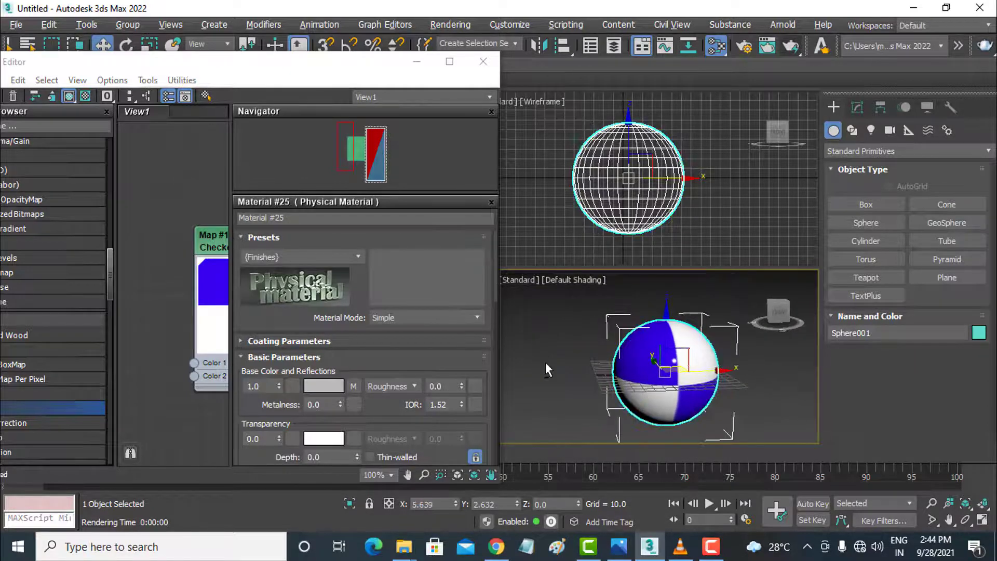
alt+middle_drag(658, 375, 586, 370)
double_click(371, 63)
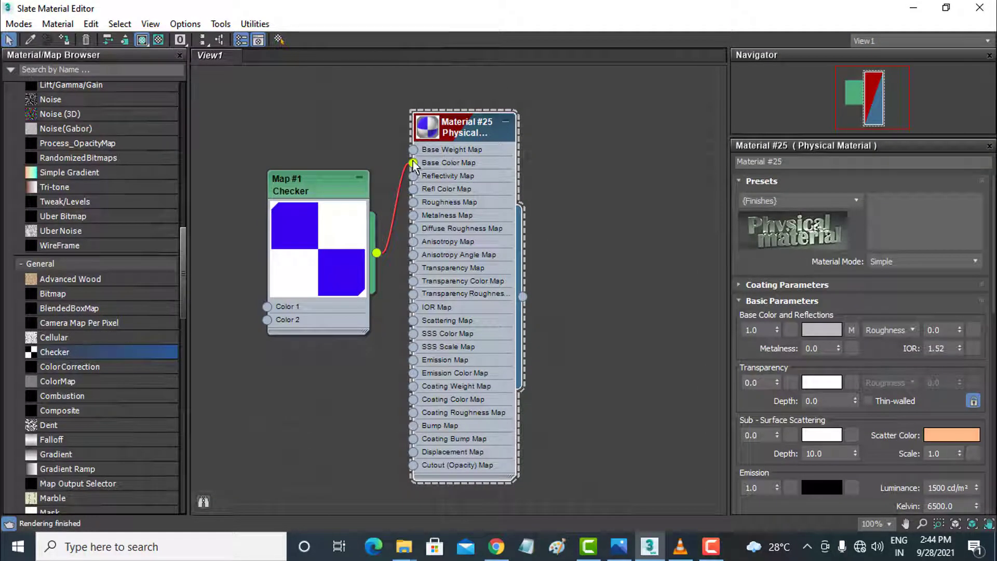
Replace the Checker map on Base Color Map with a new Dent map node.
drag(413, 165, 390, 162)
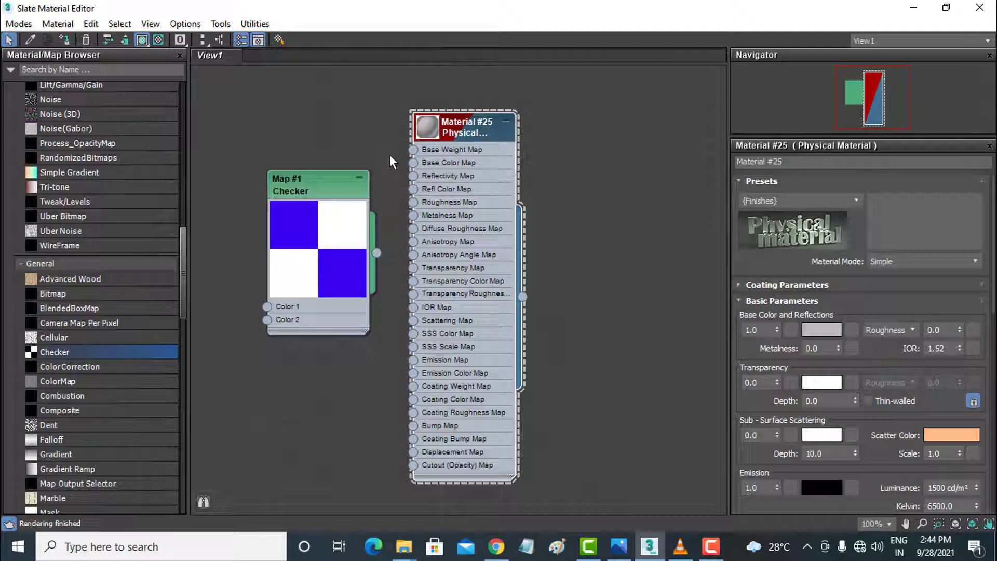
drag(320, 181, 261, 107)
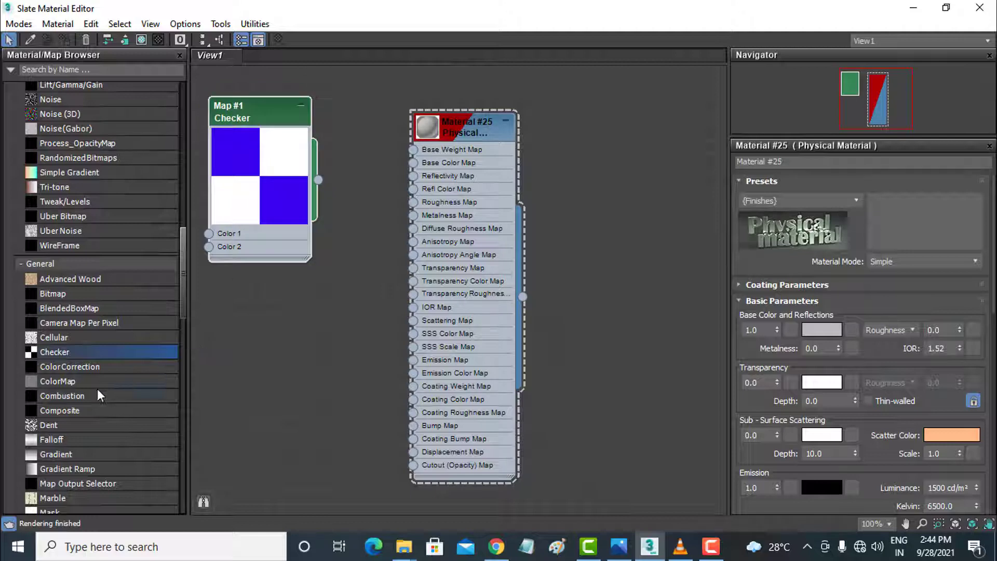
scroll(101, 395, down, 2)
click(67, 373)
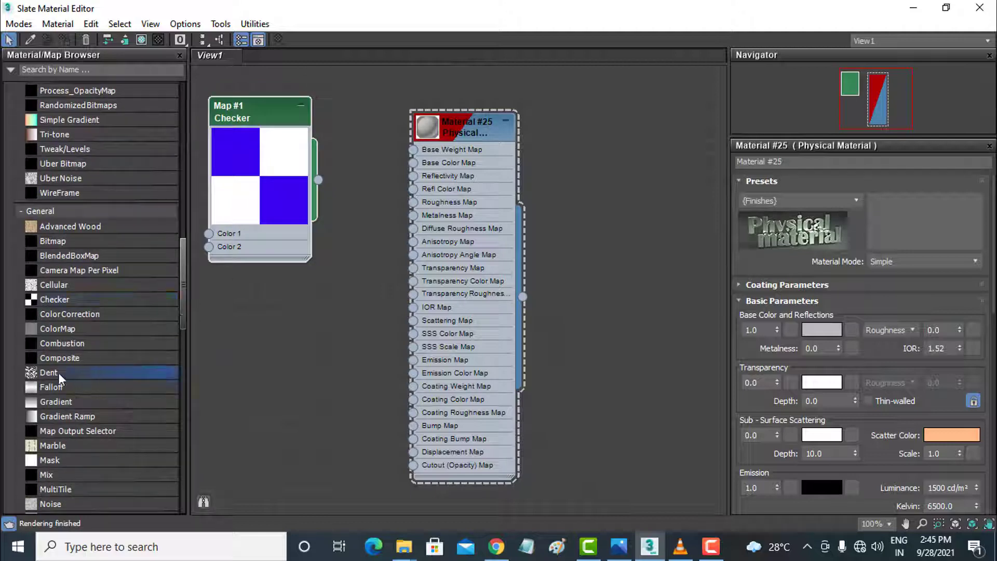
drag(61, 379, 291, 325)
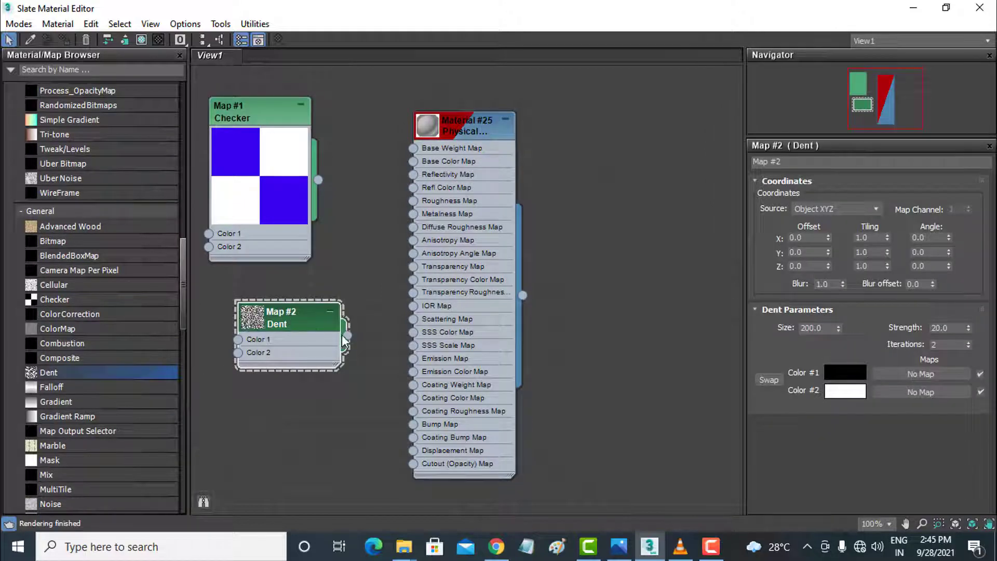
drag(349, 335, 410, 160)
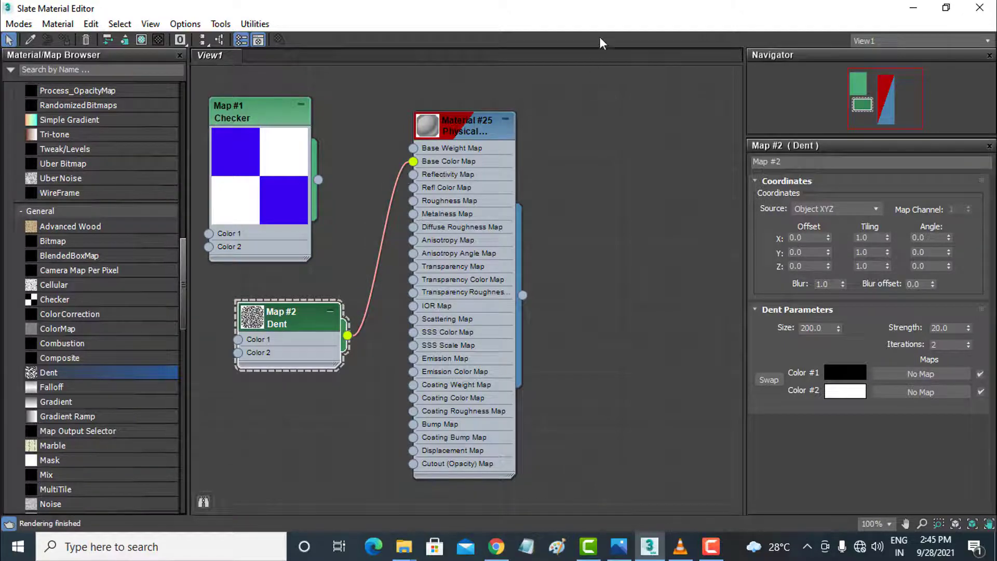
Render the Perspective view to preview the black-and-white dented sphere, then close the render.
double_click(607, 9)
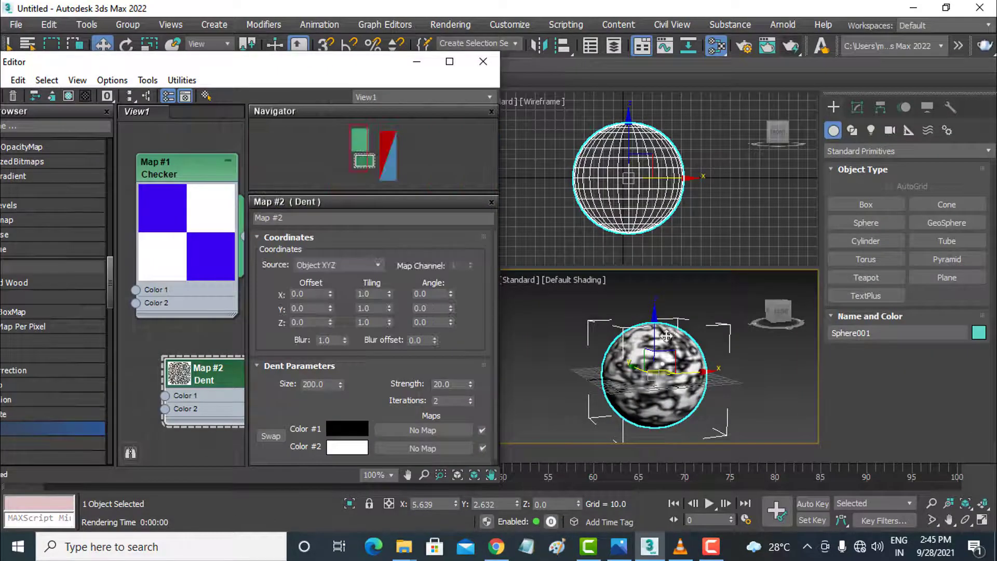
alt+middle_drag(670, 357, 622, 371)
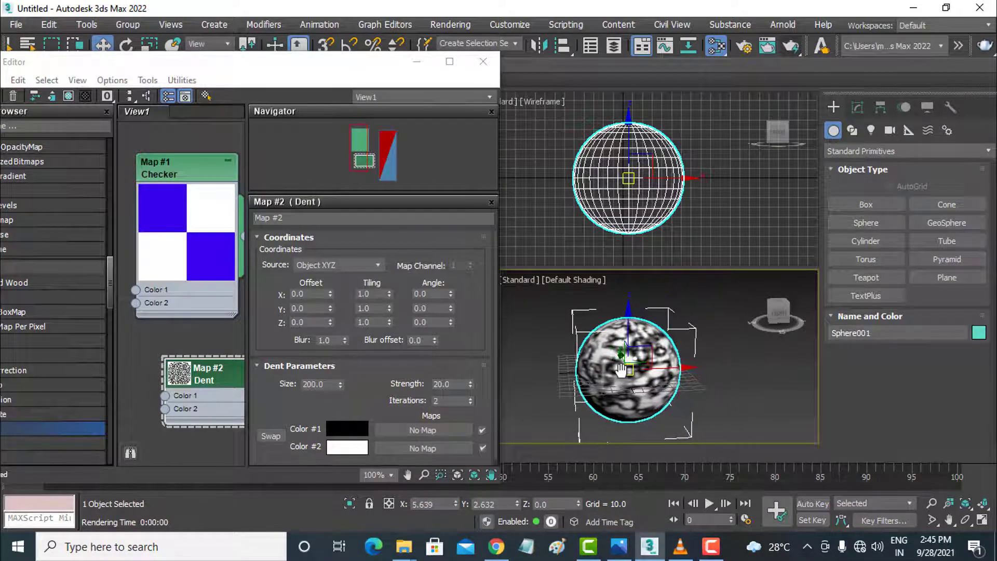
click(790, 46)
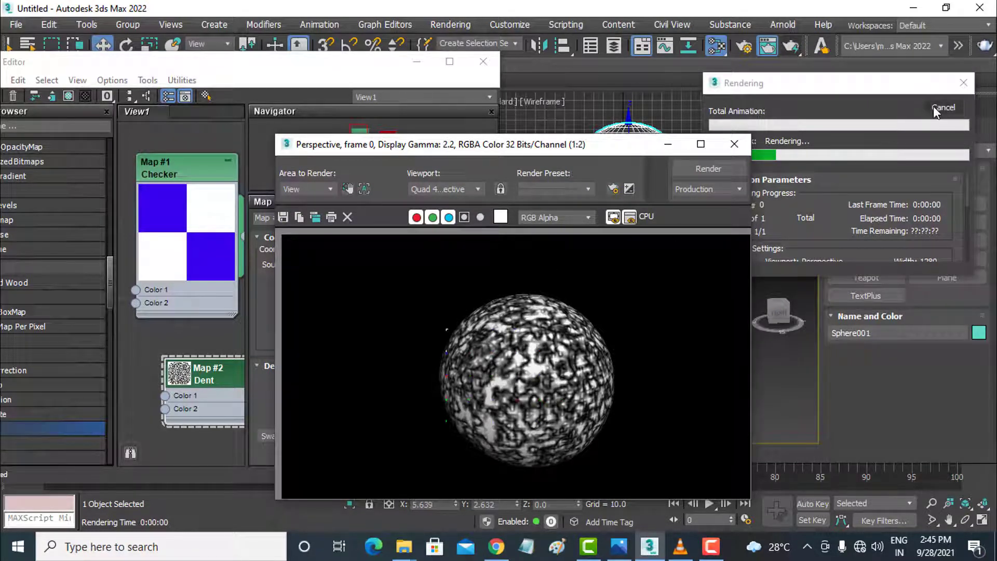
click(725, 143)
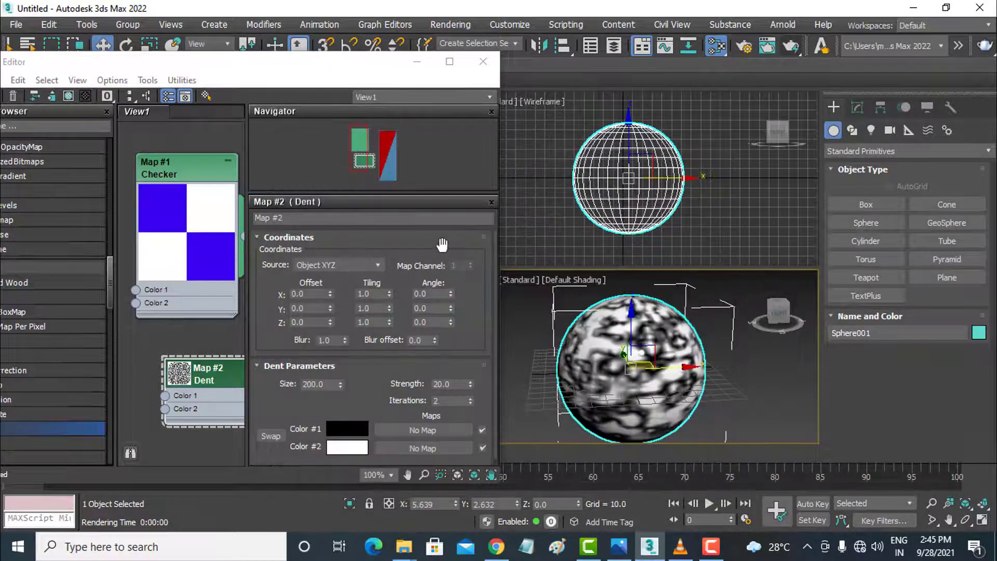
Expand the Dent node's preview and set its X, Y and Z tiling to 3.0.
double_click(305, 67)
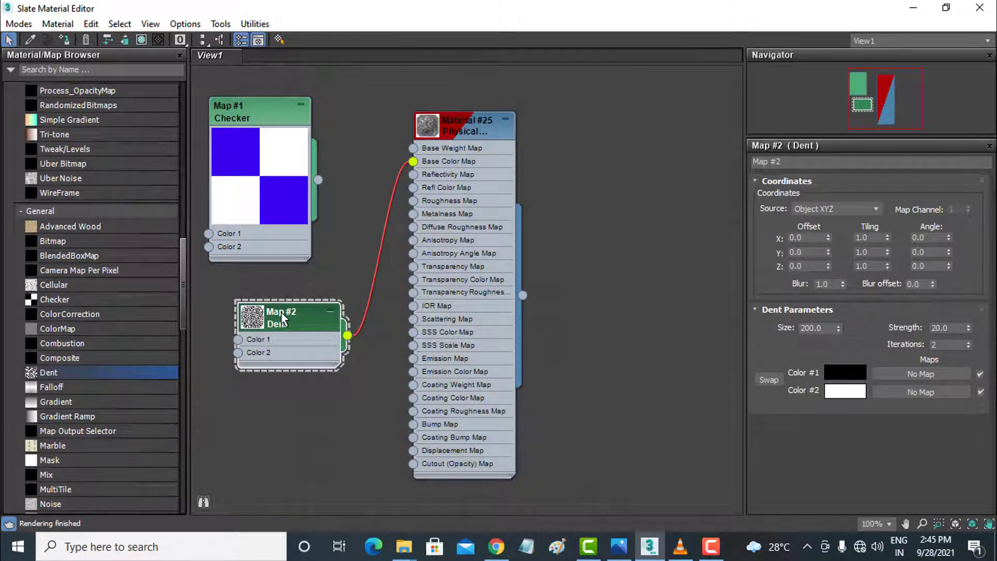
drag(284, 315, 297, 315)
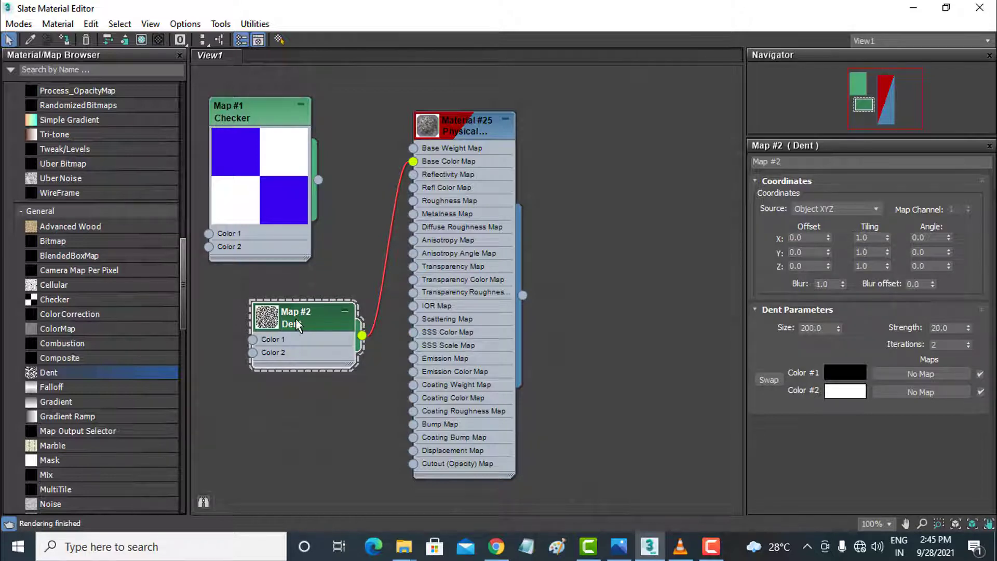
double_click(273, 320)
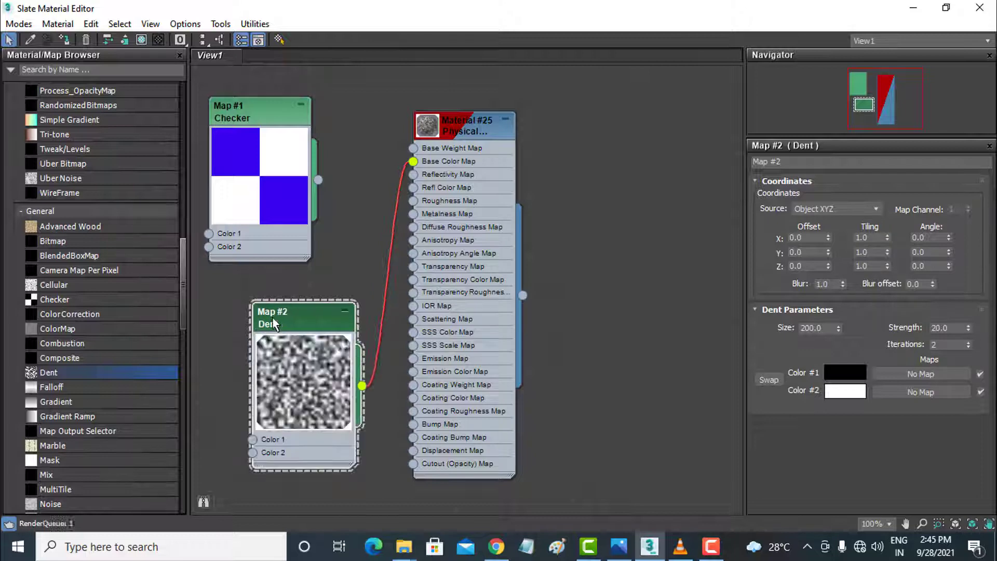
double_click(876, 237)
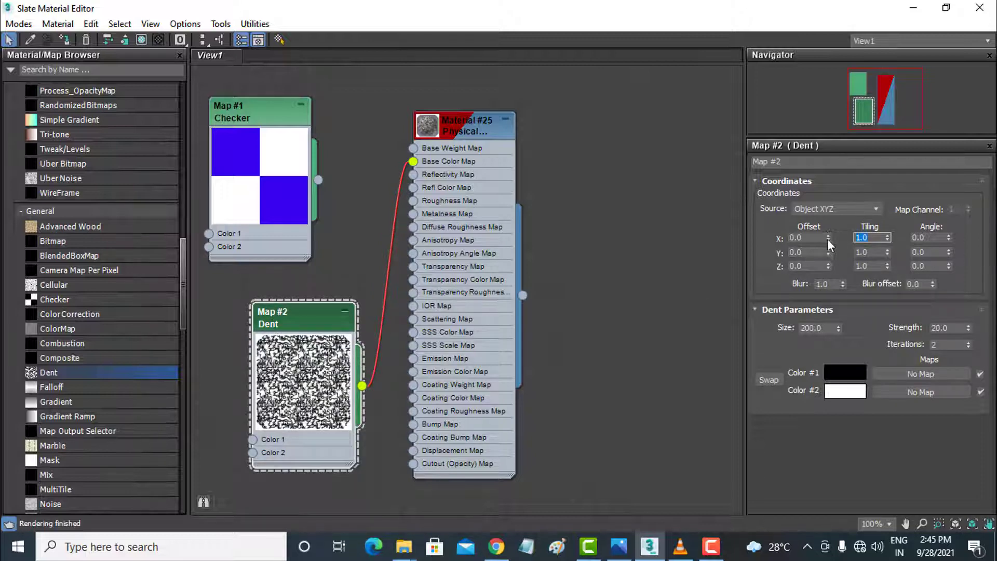
text(3)
click(873, 251)
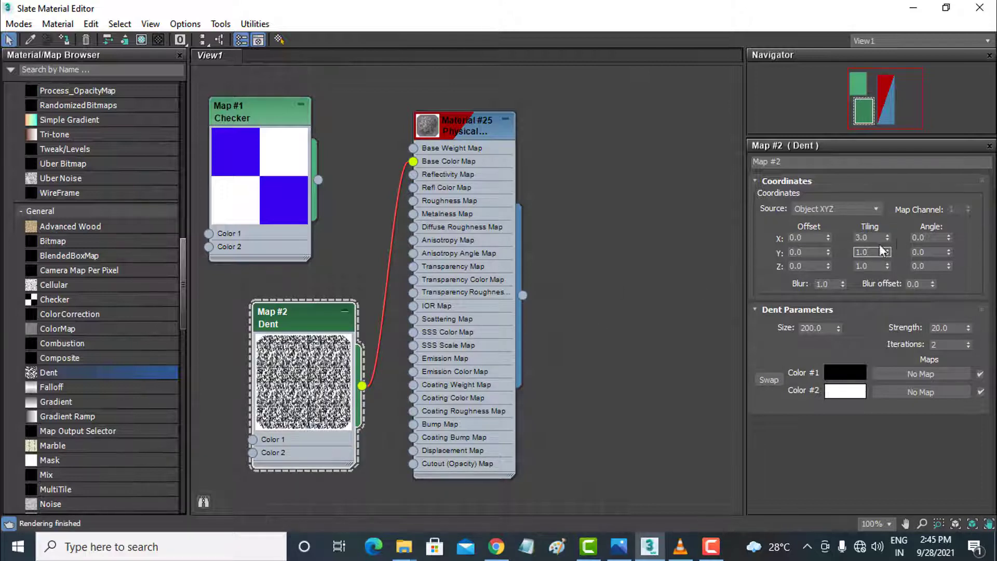
text(3)
click(878, 266)
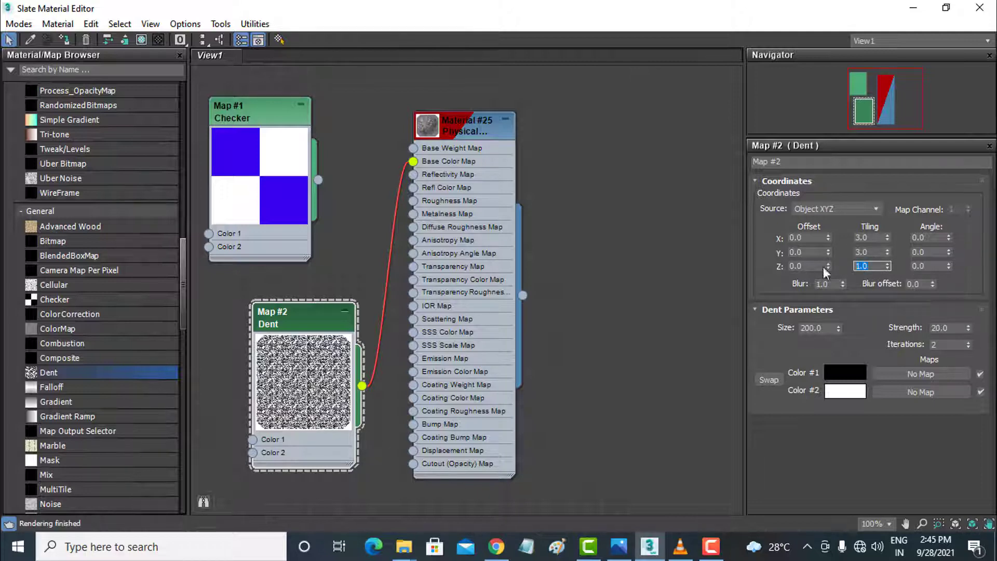
text(3)
key(Return)
click(875, 254)
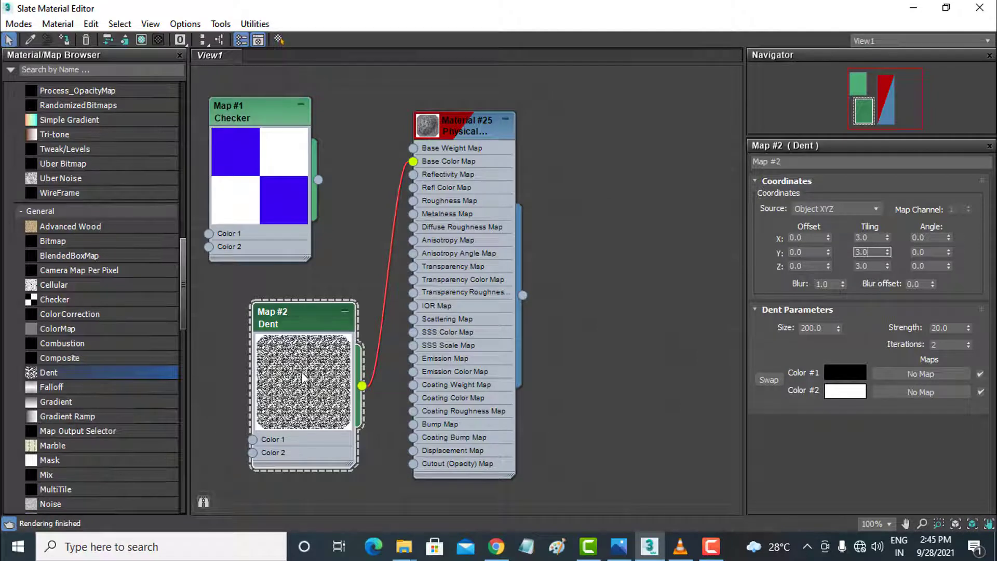
Set the Dent map's Color #1 to pure red, then select the Material #25 node.
click(848, 379)
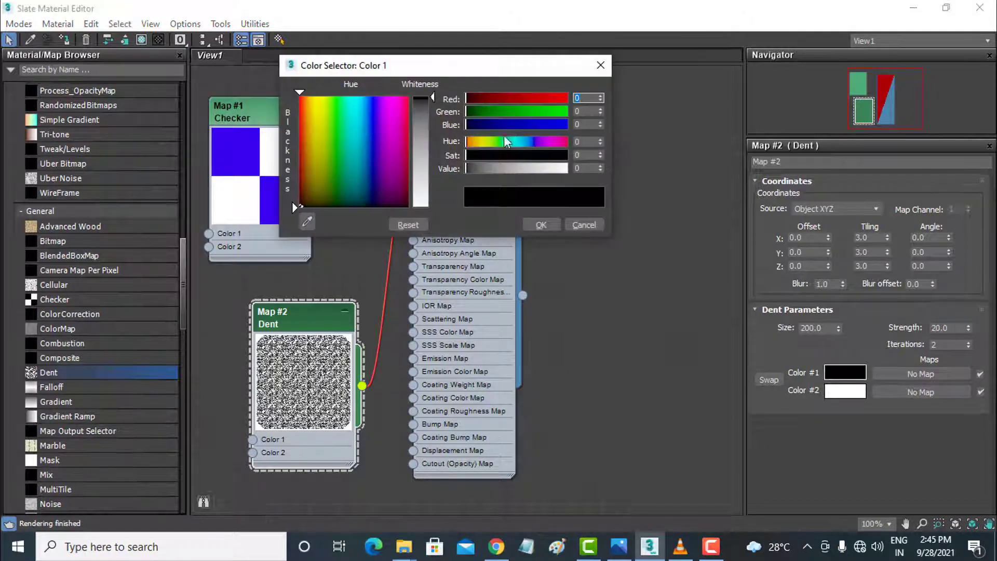
drag(388, 110, 429, 107)
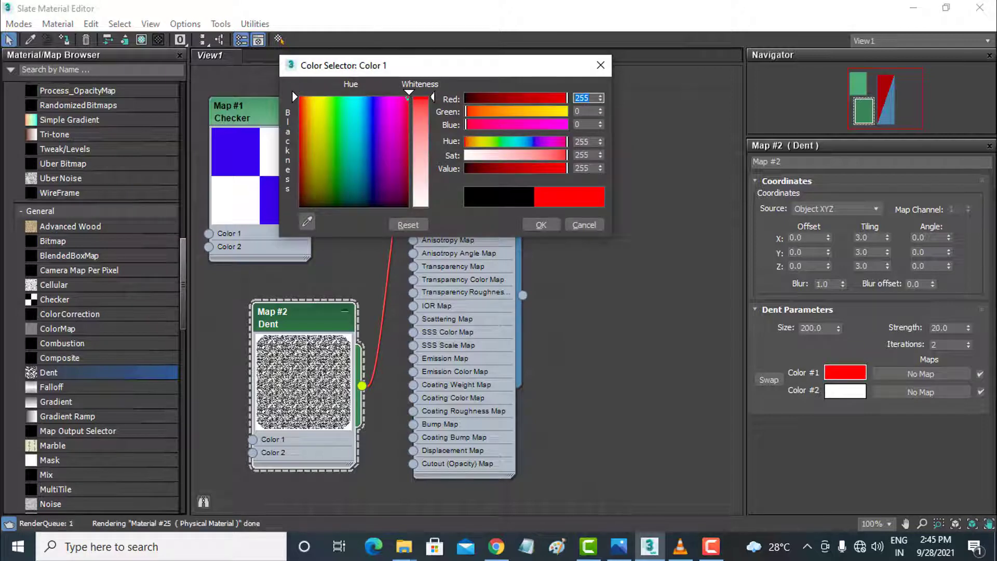
click(541, 224)
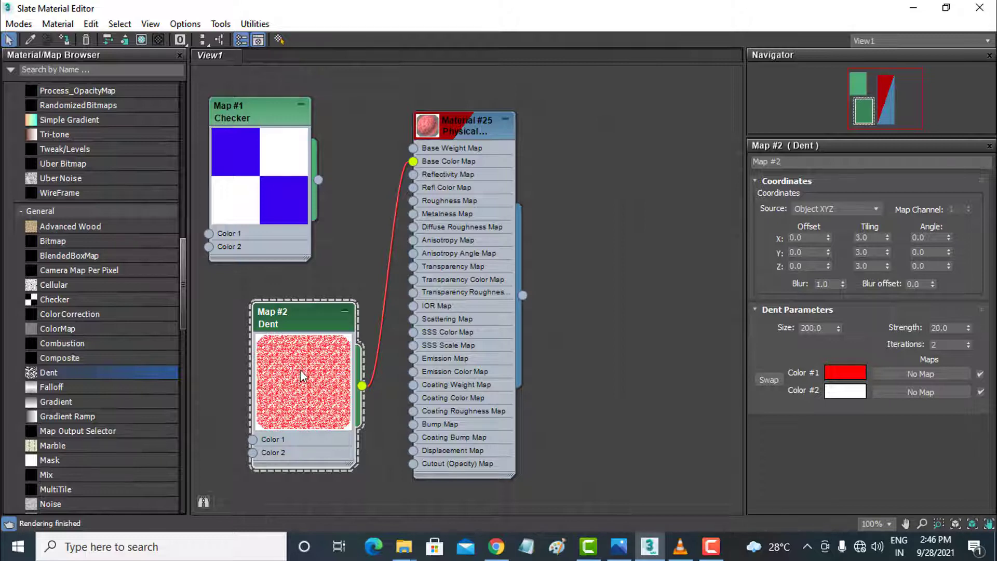
click(471, 128)
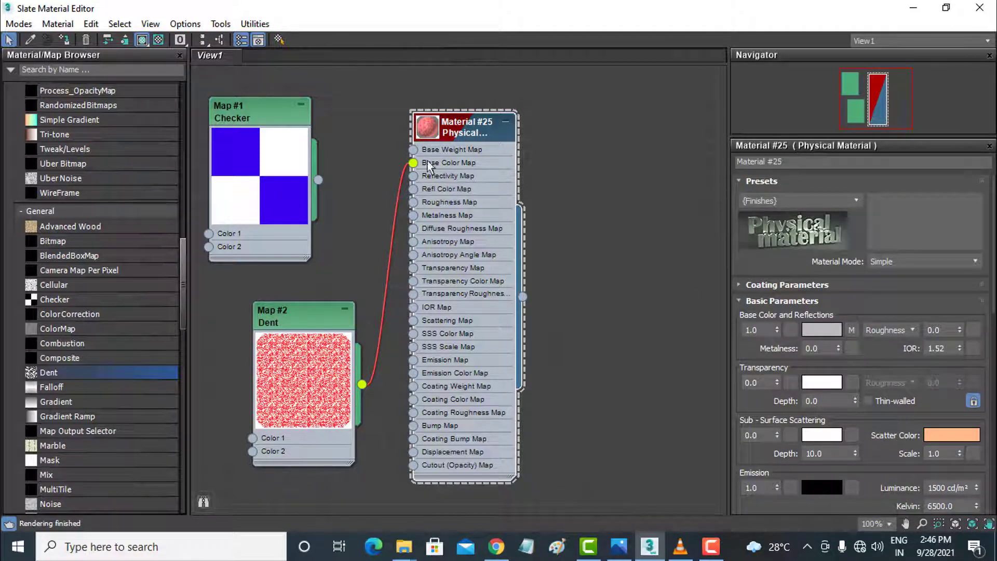
Disconnect the Dent map from Base Color Map and make Material #25's base colour yellow.
drag(414, 165, 390, 183)
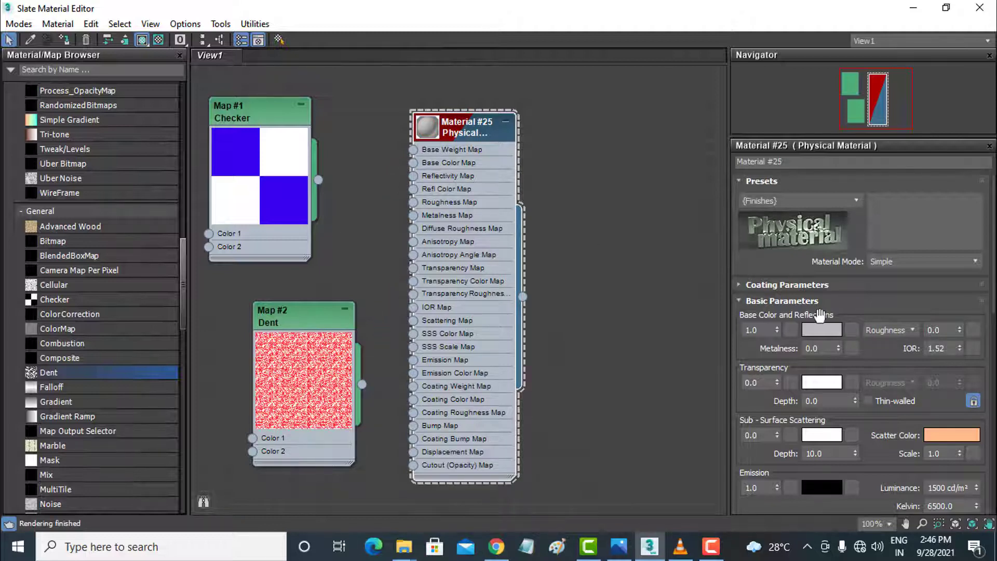
click(820, 332)
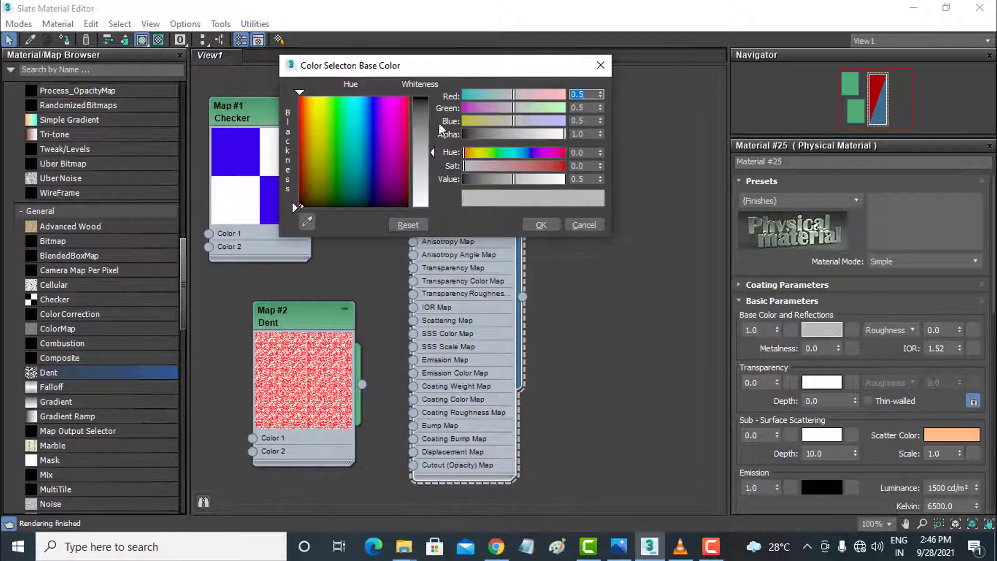
click(408, 98)
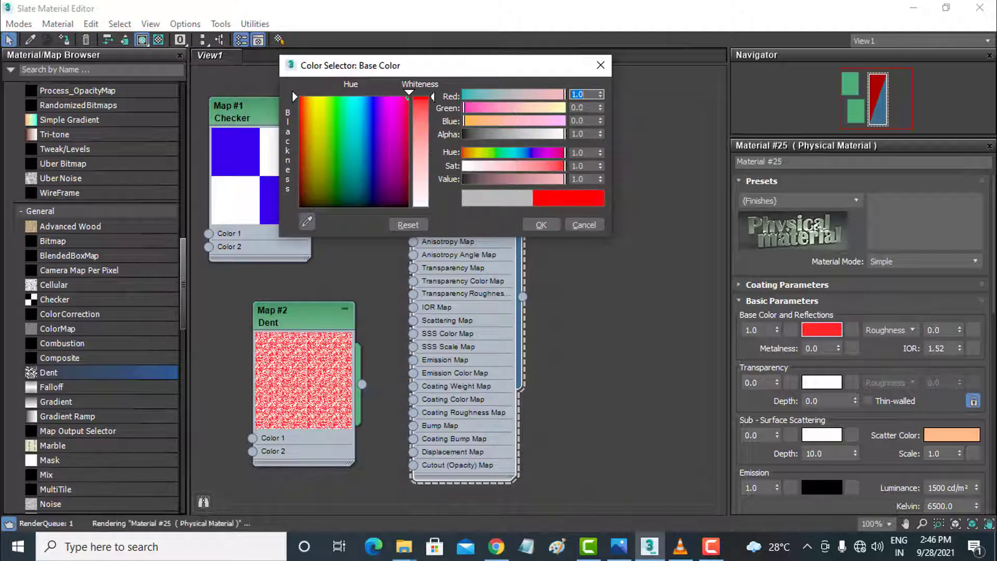
drag(421, 125, 420, 97)
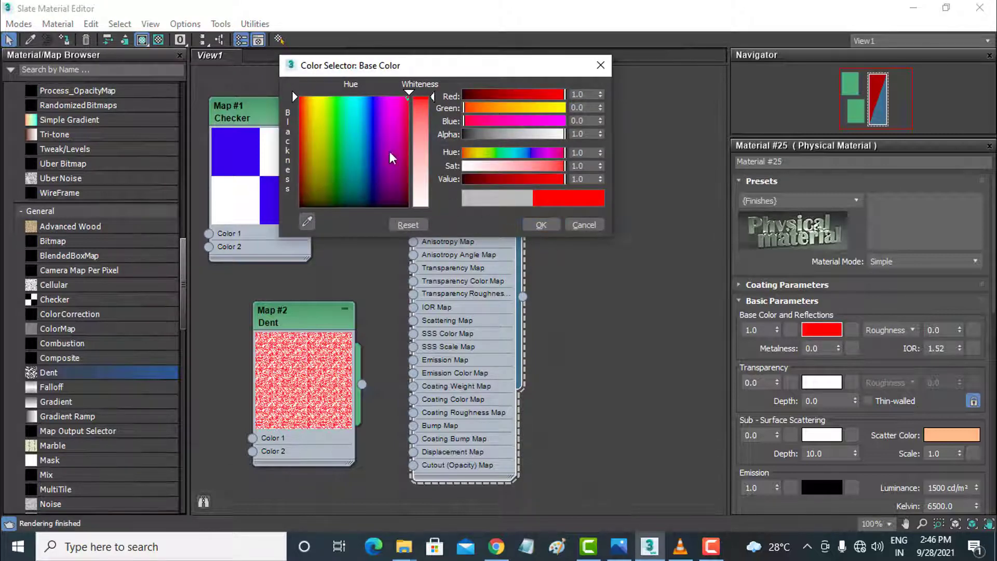
click(318, 104)
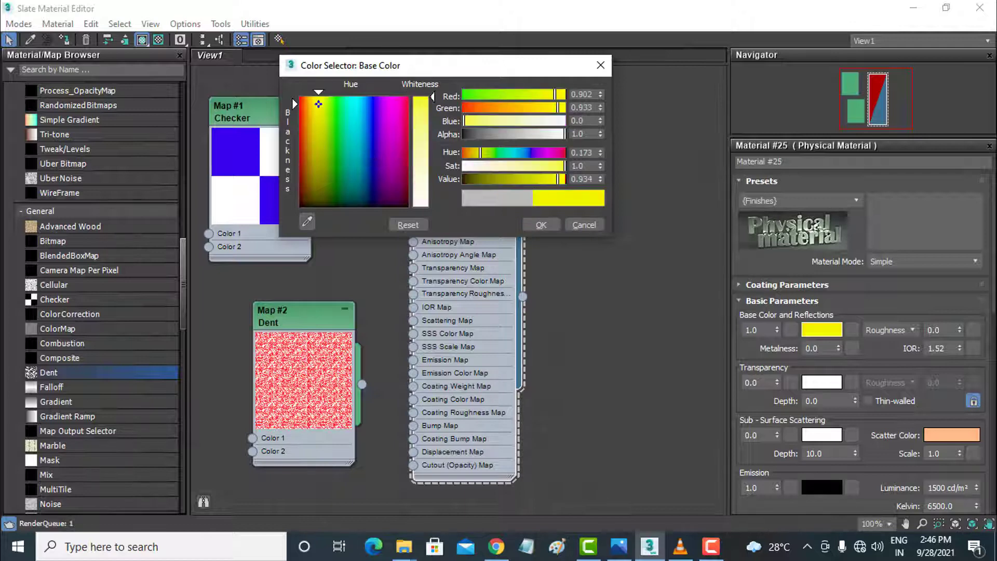
click(540, 224)
drag(463, 123, 462, 137)
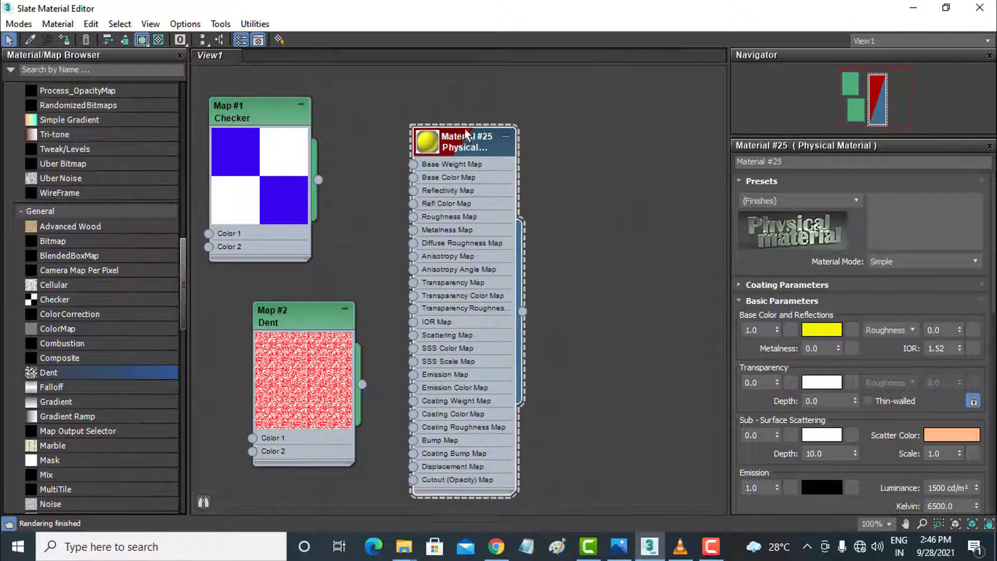
double_click(566, 11)
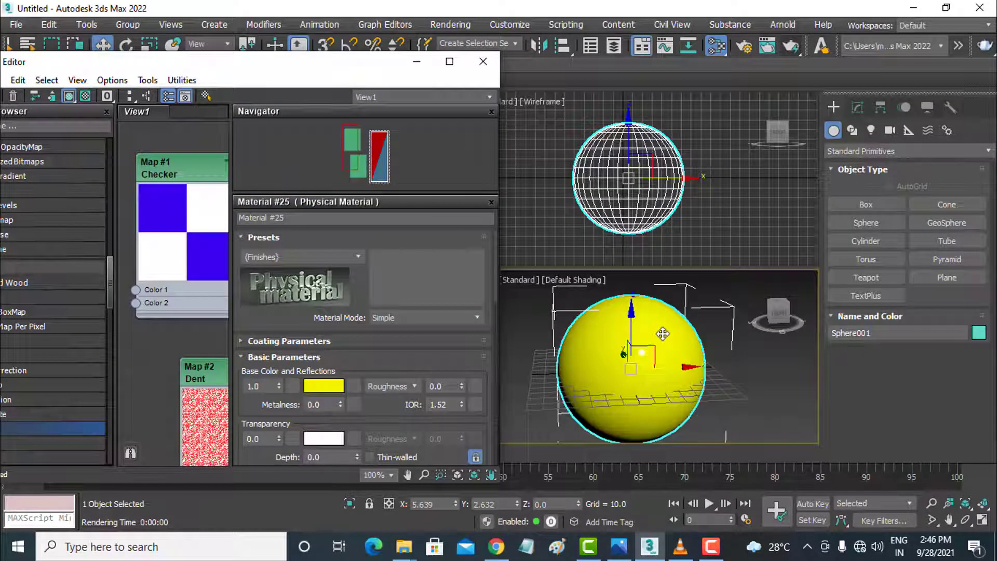
Minimize the Slate Material Editor to show the yellow sphere in all four viewports.
mouse_move(669, 335)
middle_down()
mouse_move(690, 313)
mouse_move(682, 330)
middle_up()
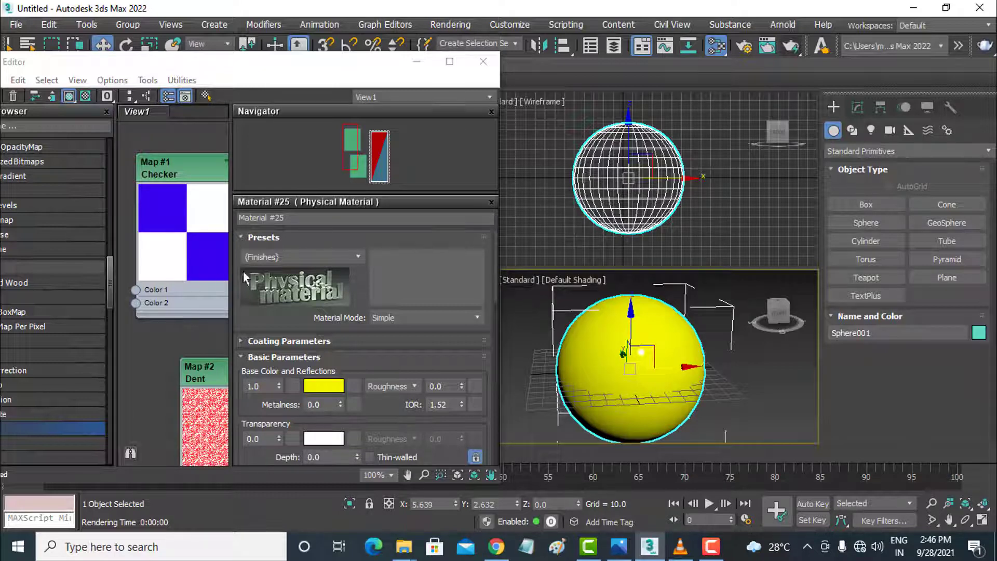
click(425, 62)
right_click(545, 236)
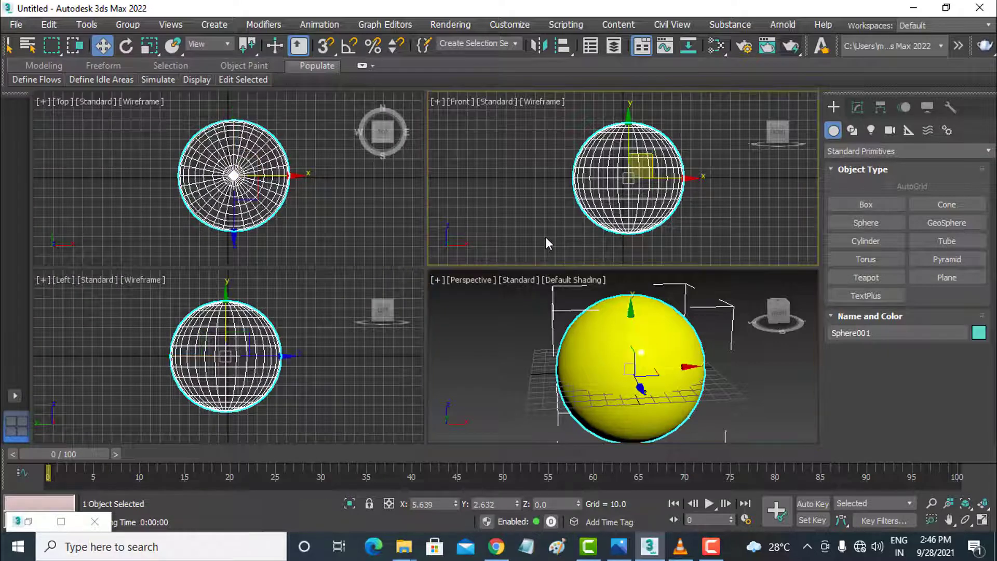
right_click(269, 329)
right_click(406, 253)
right_click(495, 292)
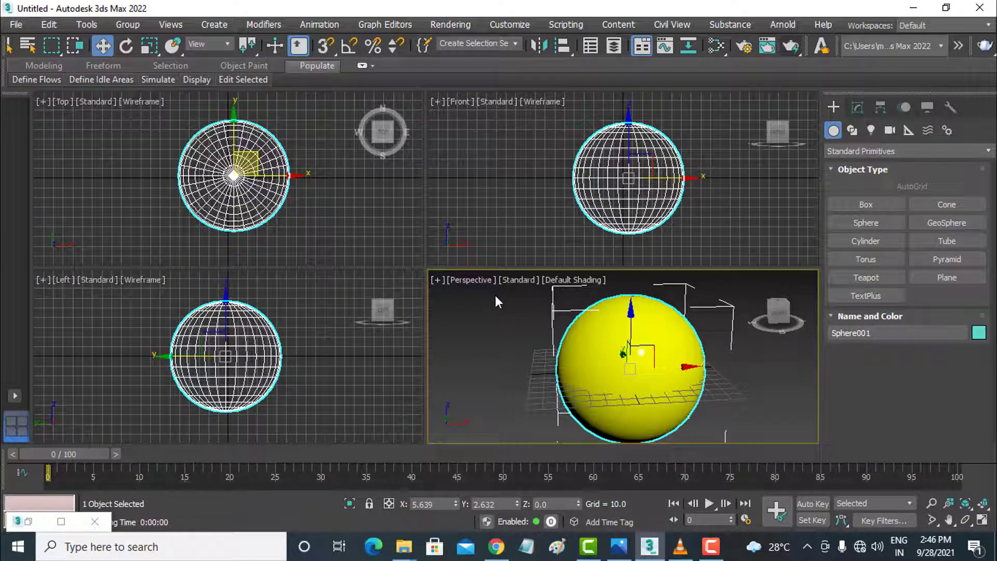